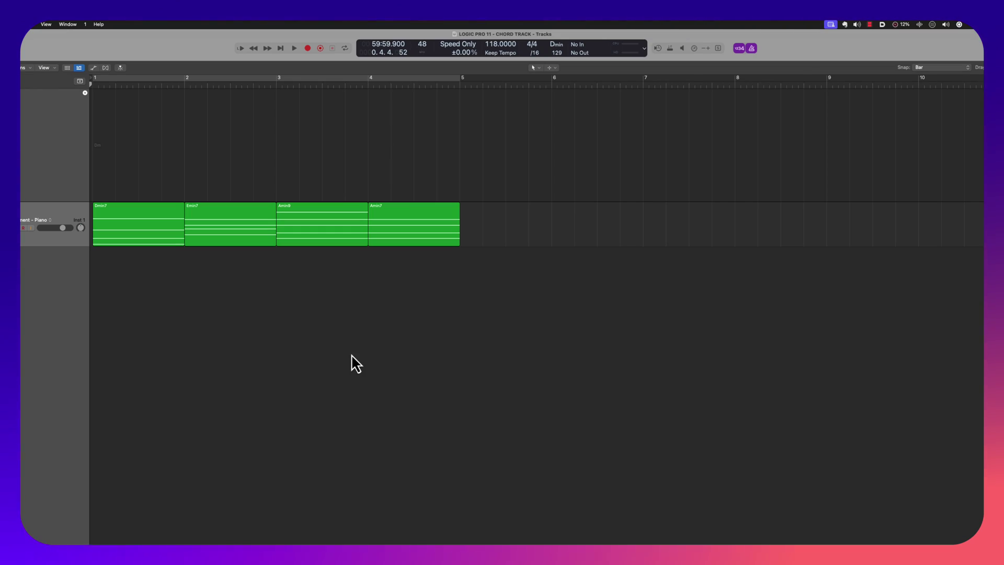
Check the project key and toggle the global chord track's visibility, leaving both unchanged.
left_click(569, 51)
left_click(560, 49)
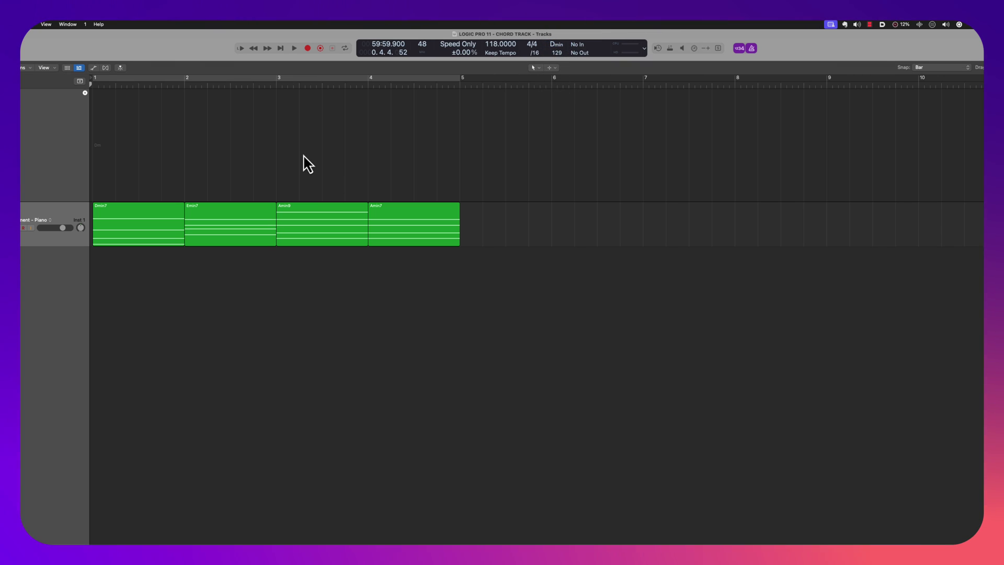
key("g")
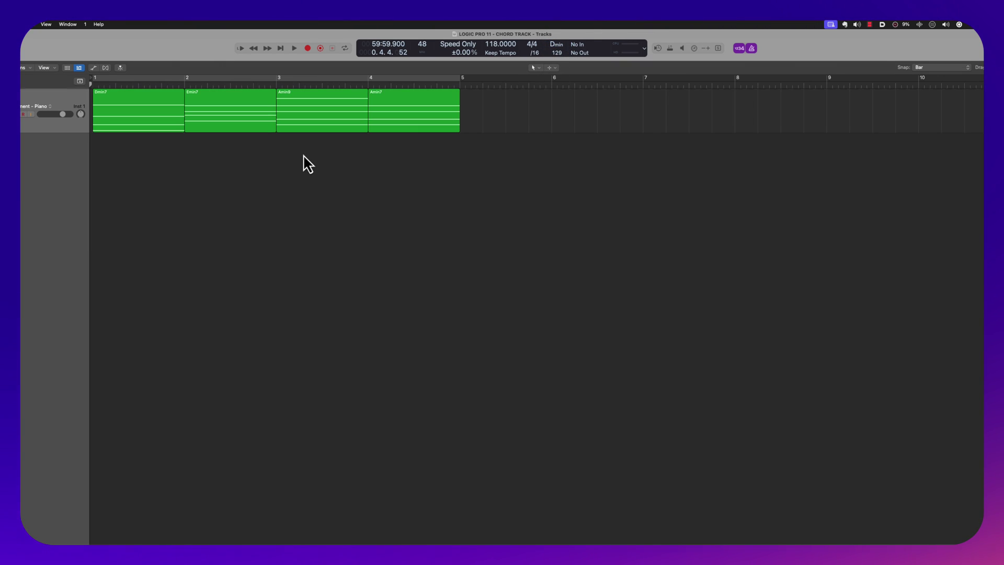
key("g")
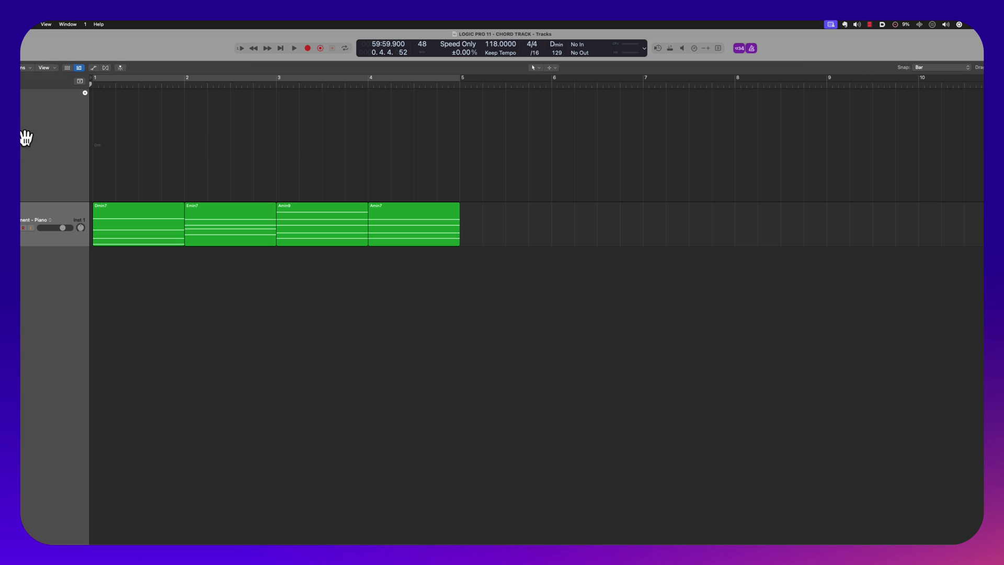
key("g")
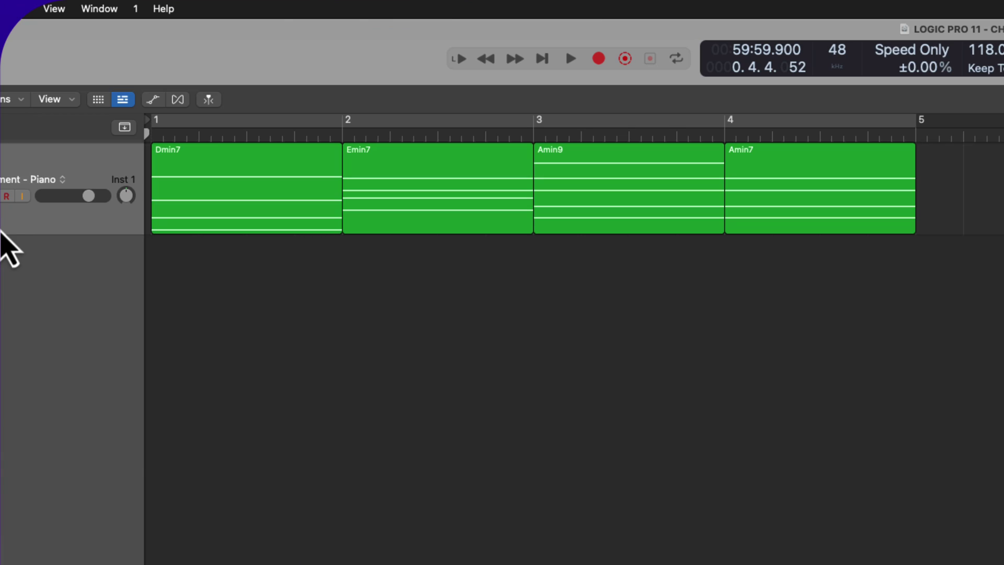
key("g")
right_click(5, 245)
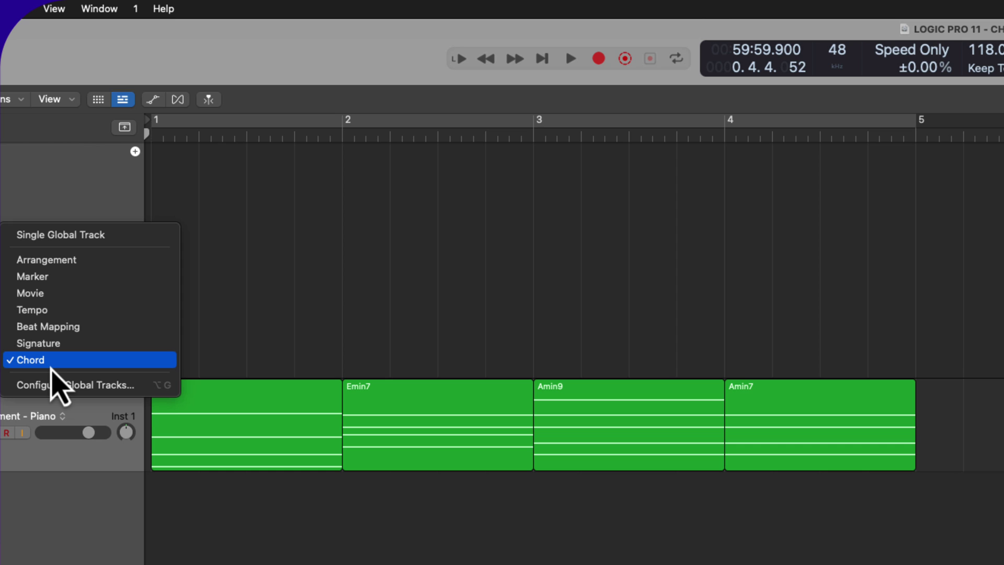
left_click(175, 275)
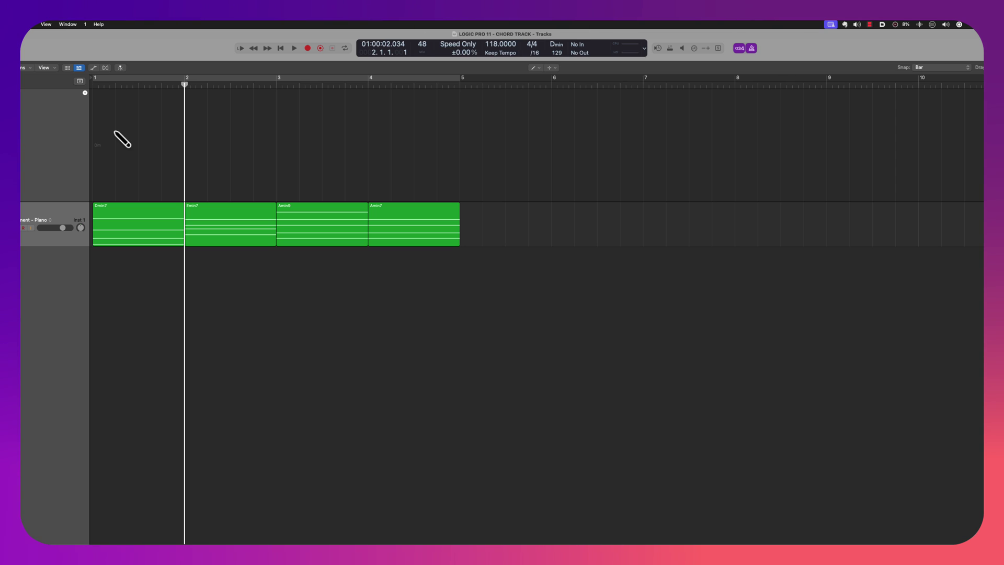
Add Em7 at bar 2 and Dm7(9) at bar 3 on the chord track.
left_click(189, 138)
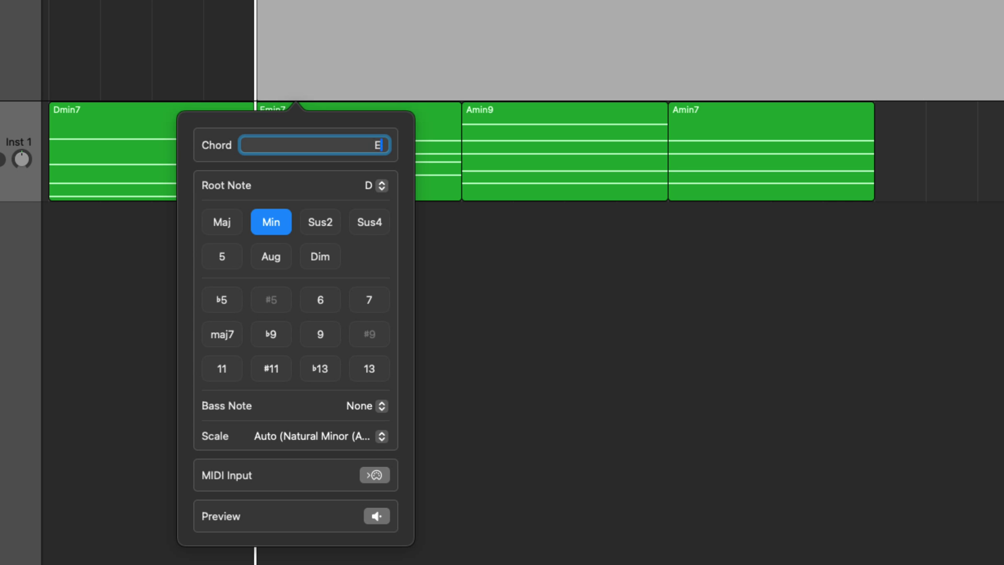
type("Emin7")
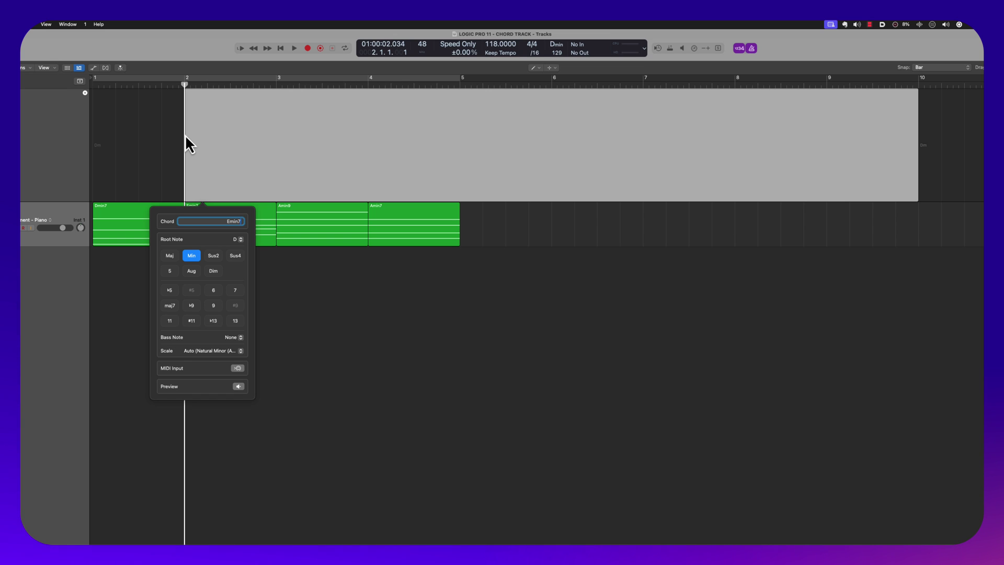
key("Return")
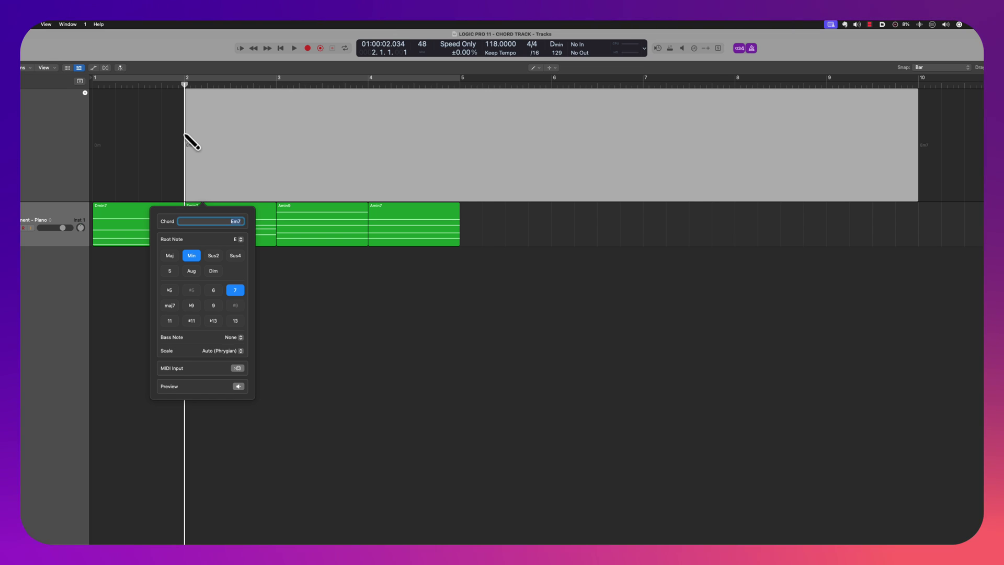
left_click(287, 151)
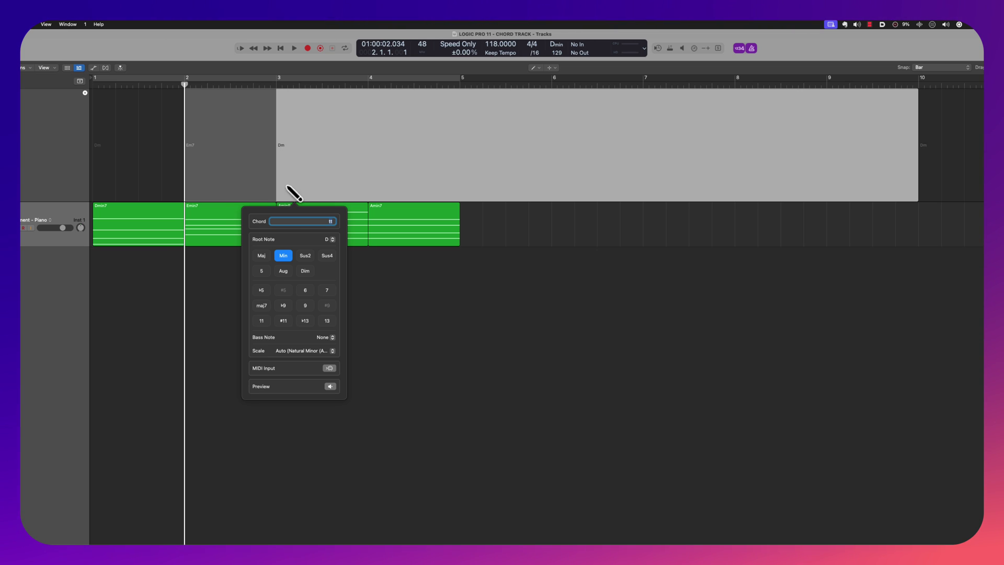
type("A")
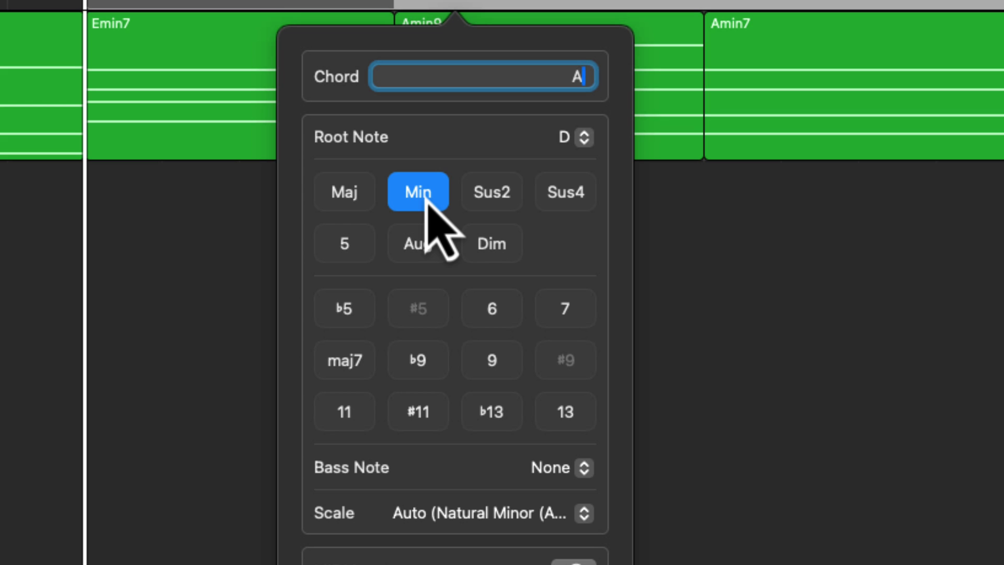
left_click(581, 310)
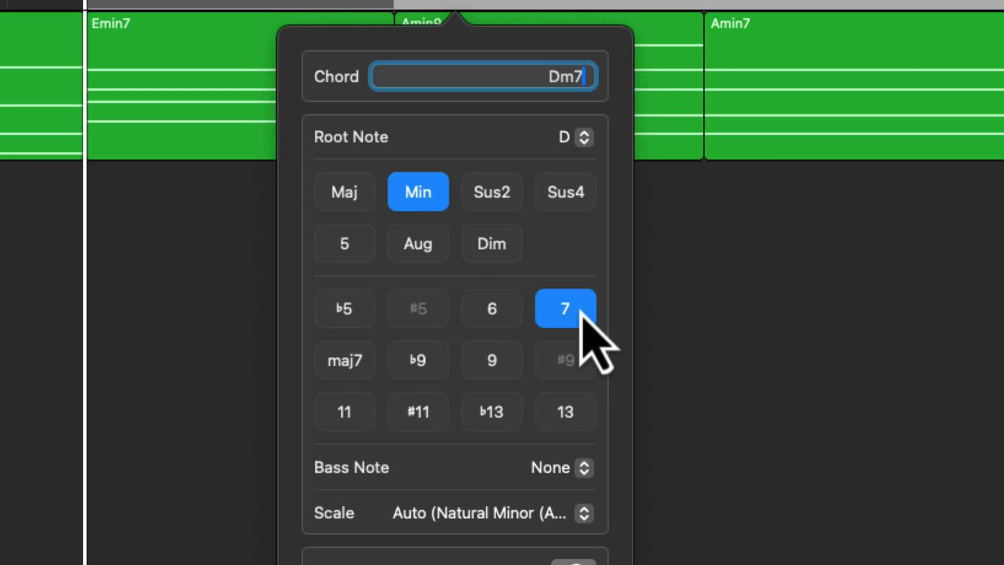
left_click(493, 363)
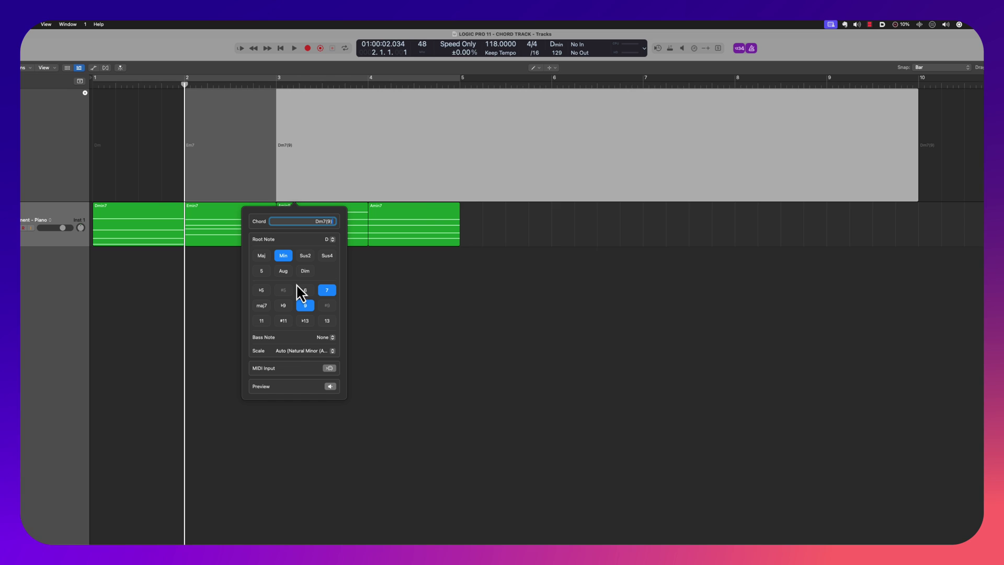
Enter Am7 as the chord at bar 4.
left_click(380, 145)
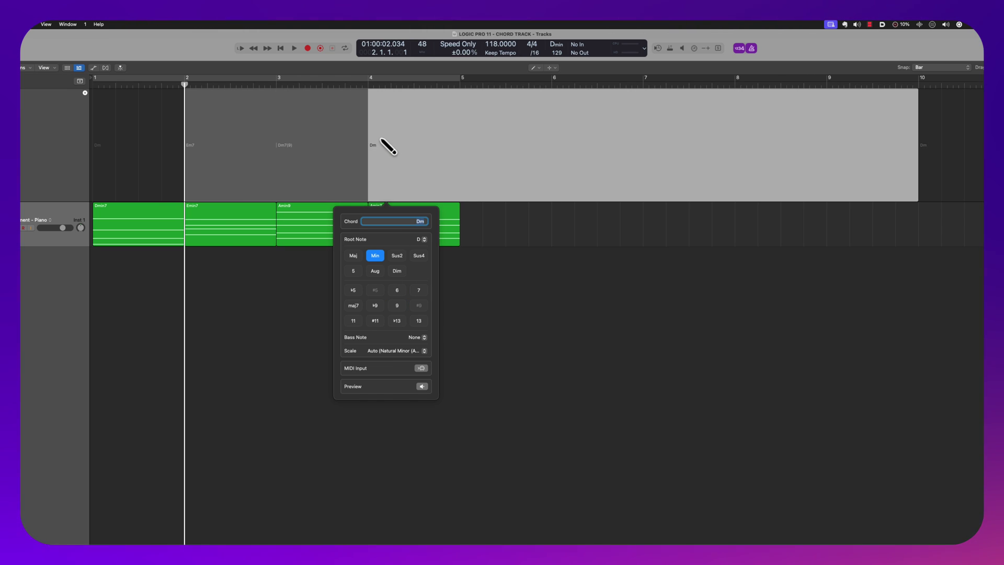
type("Amin7")
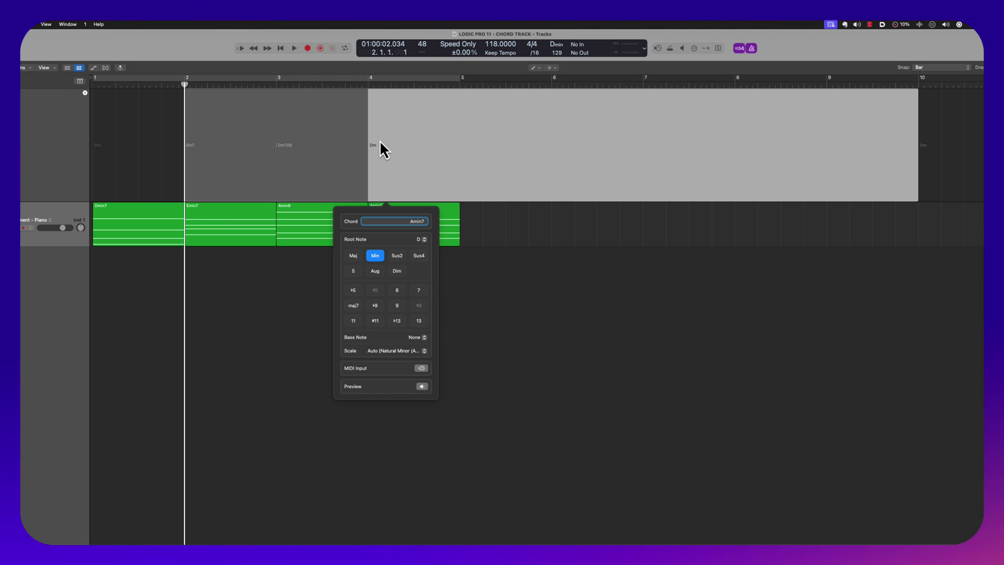
key("Return")
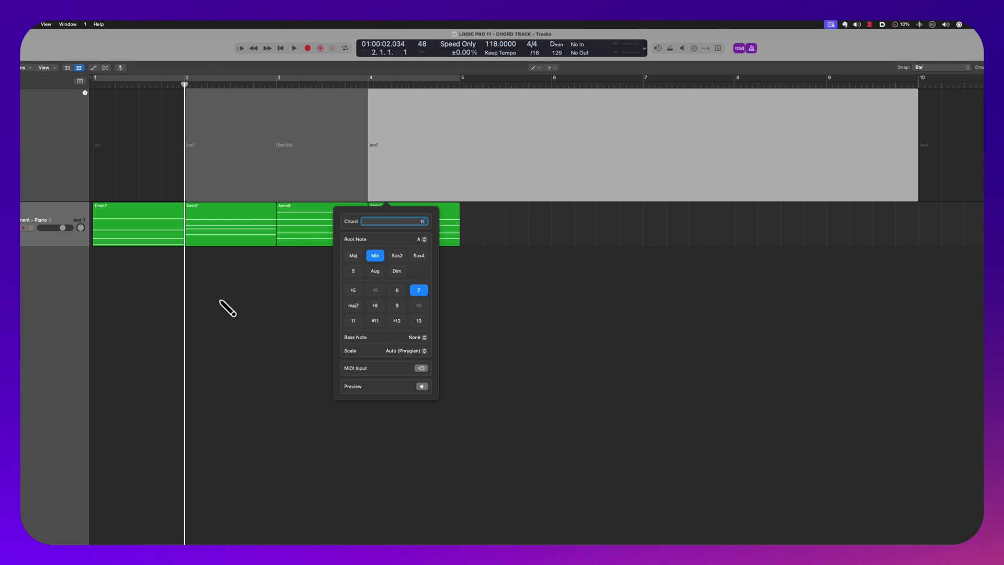
key("BackSpace")
key("BackSpace")
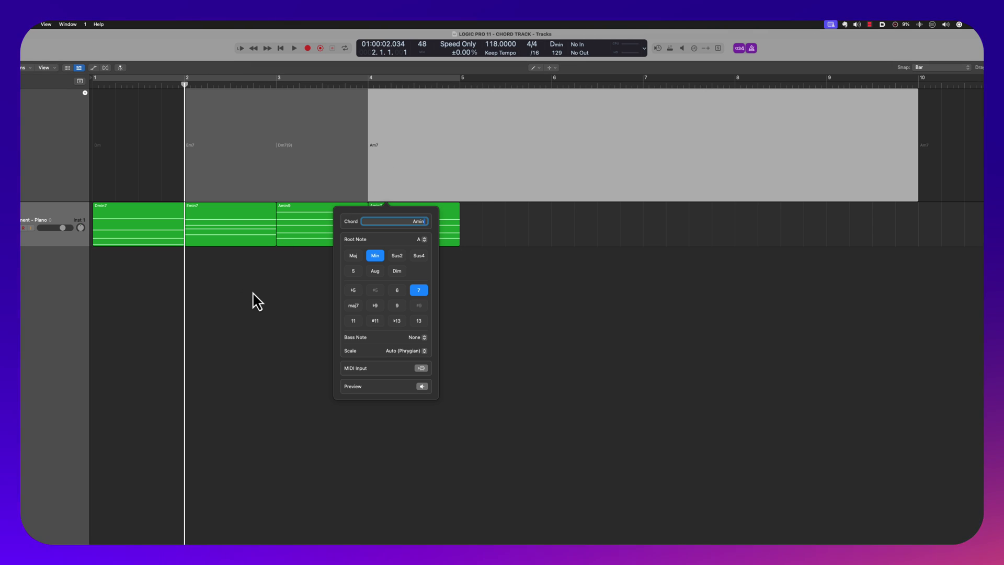
type("min7")
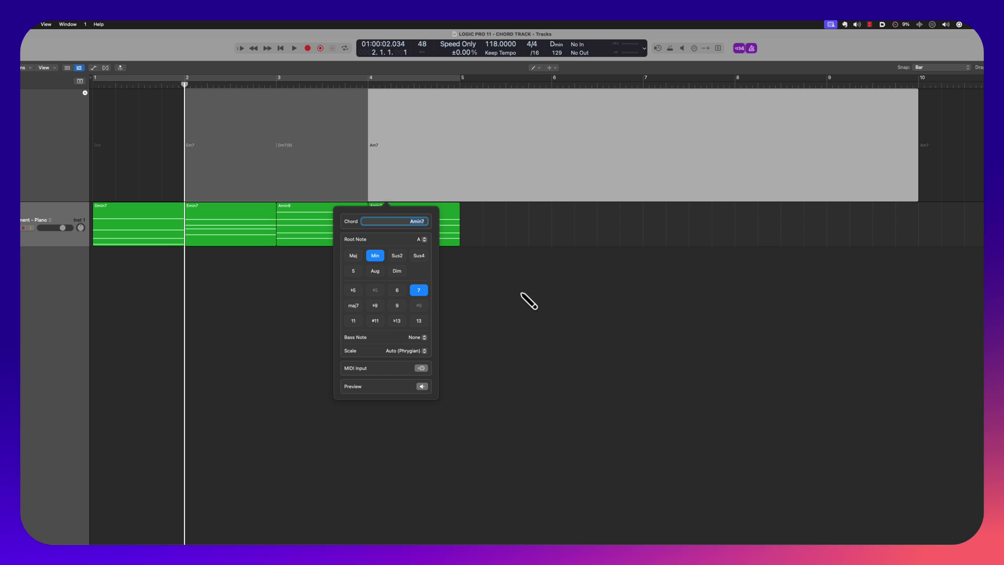
key("Return")
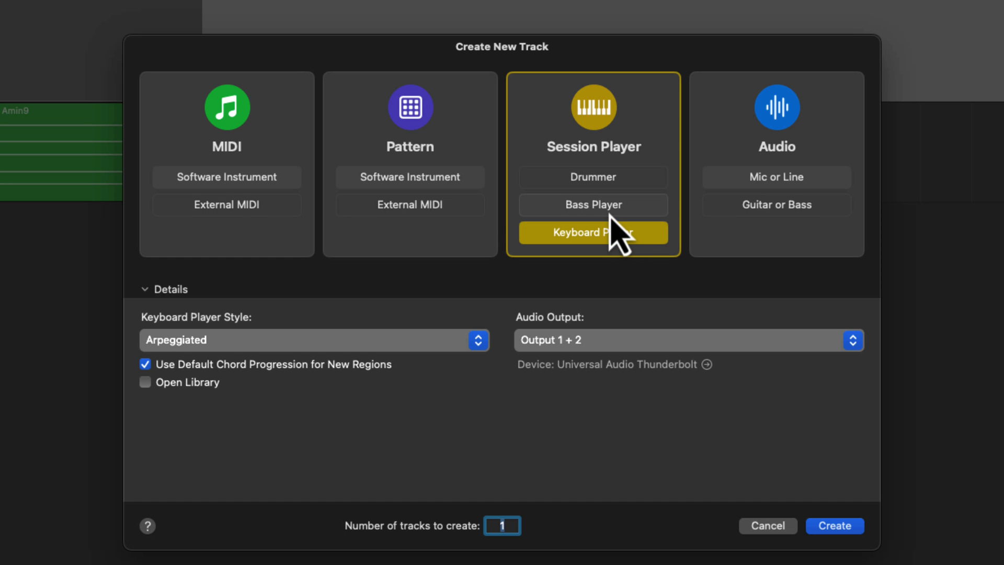
Pick the Drummer Session Player track type after comparing options, and browse the drummer styles.
left_click(601, 177)
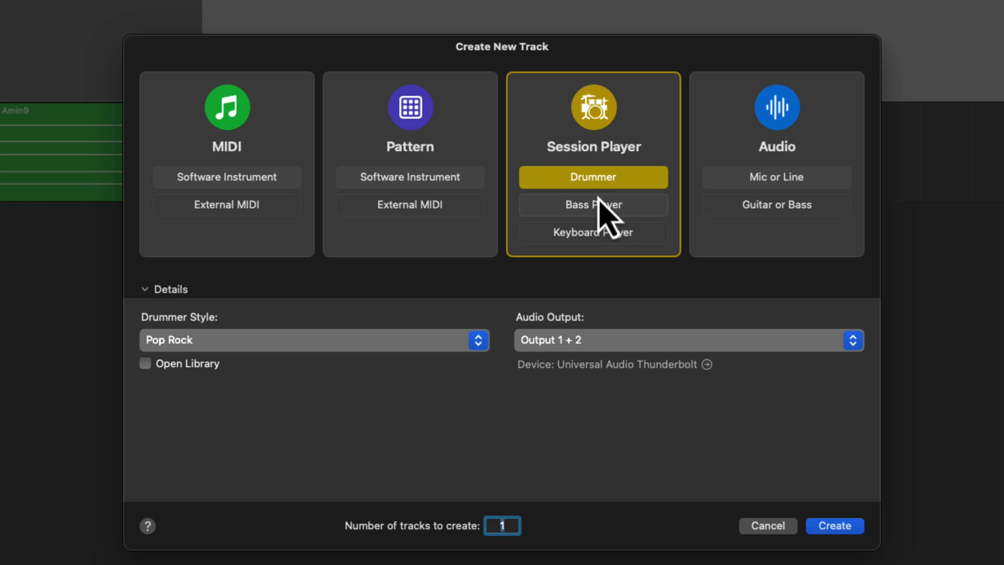
left_click(593, 235)
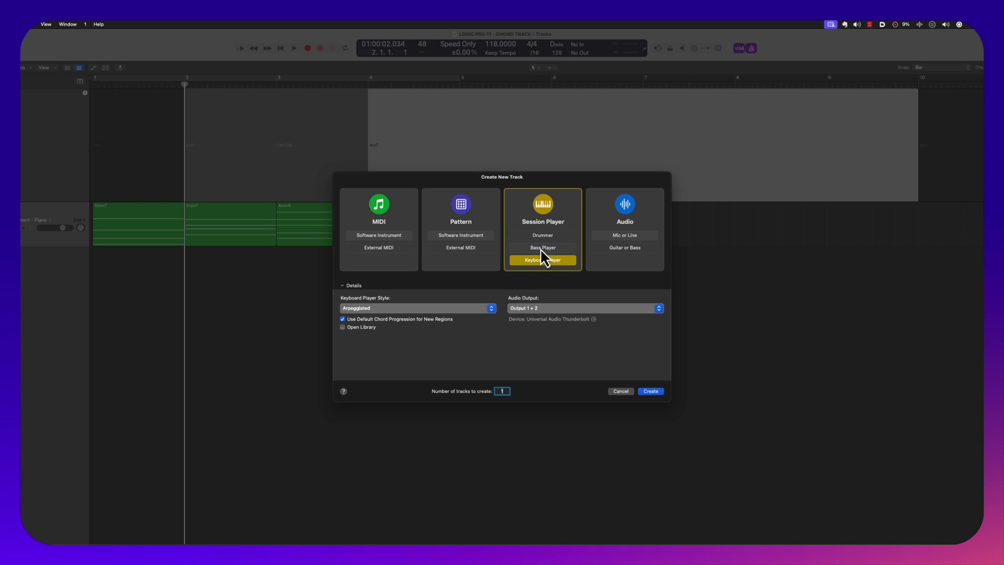
left_click(540, 249)
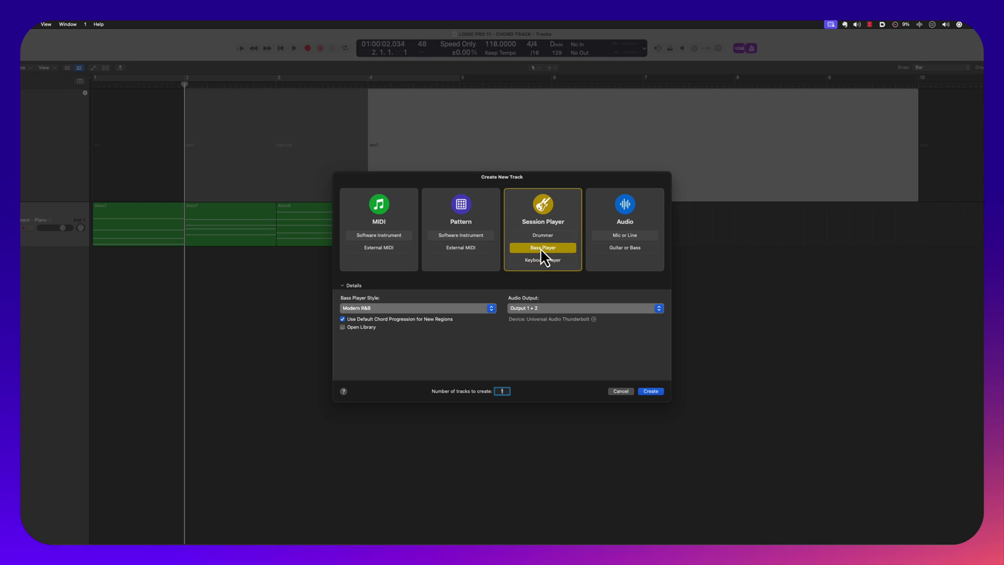
left_click(545, 261)
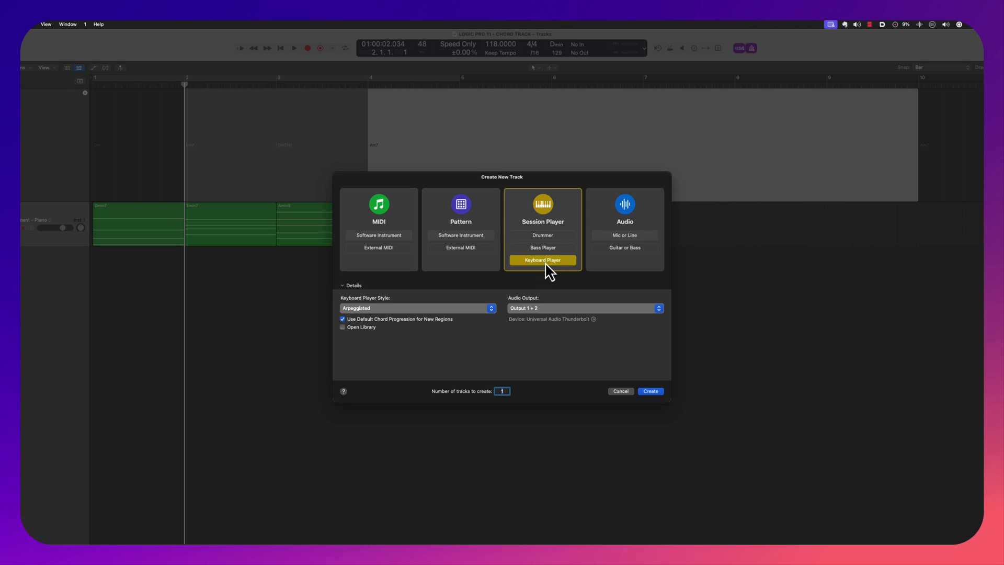
left_click(541, 235)
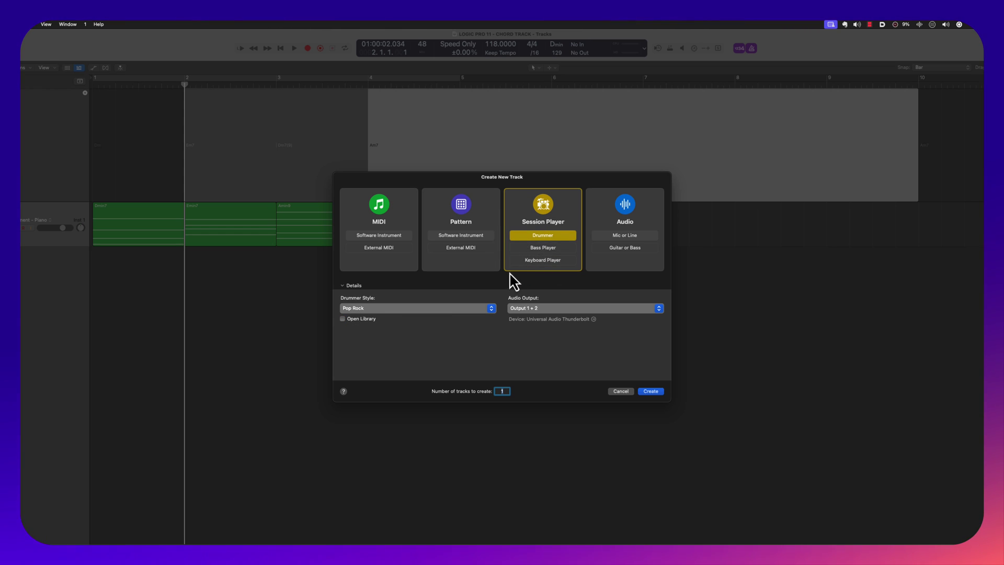
left_click(433, 306)
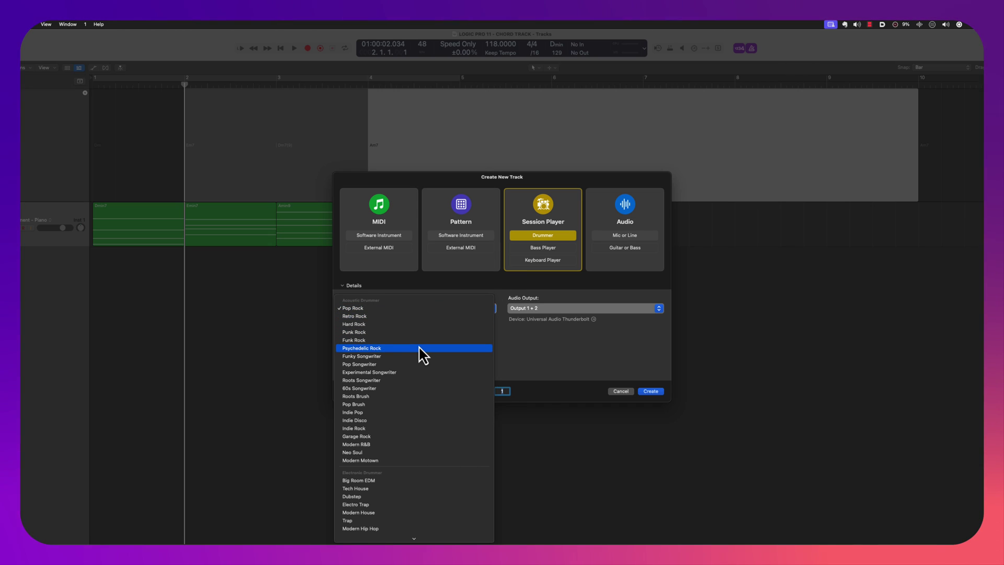
scroll(421, 348, "down", 3)
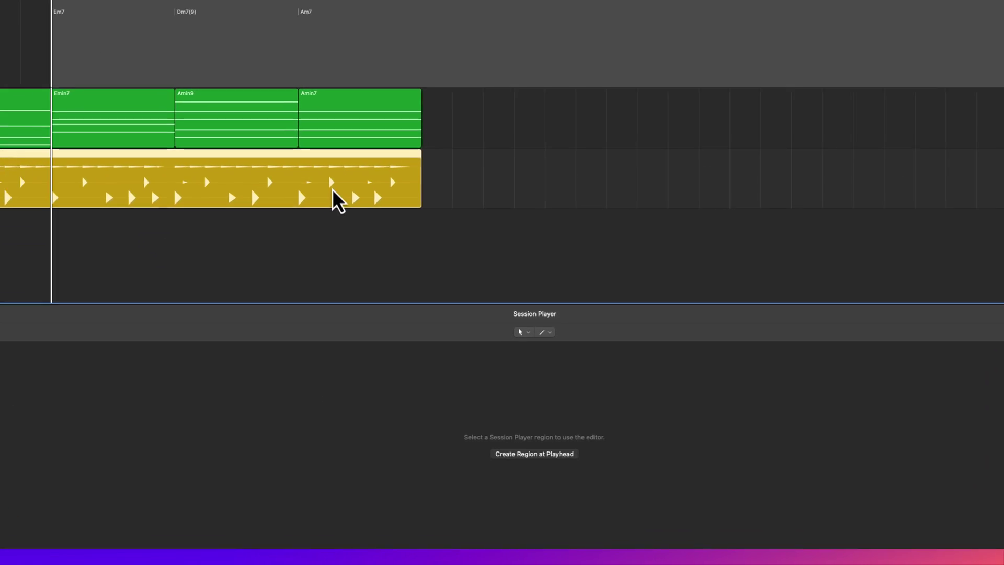
Review the drummer's pattern variations and choose the Pop percussionist style for a new track.
left_click(396, 284)
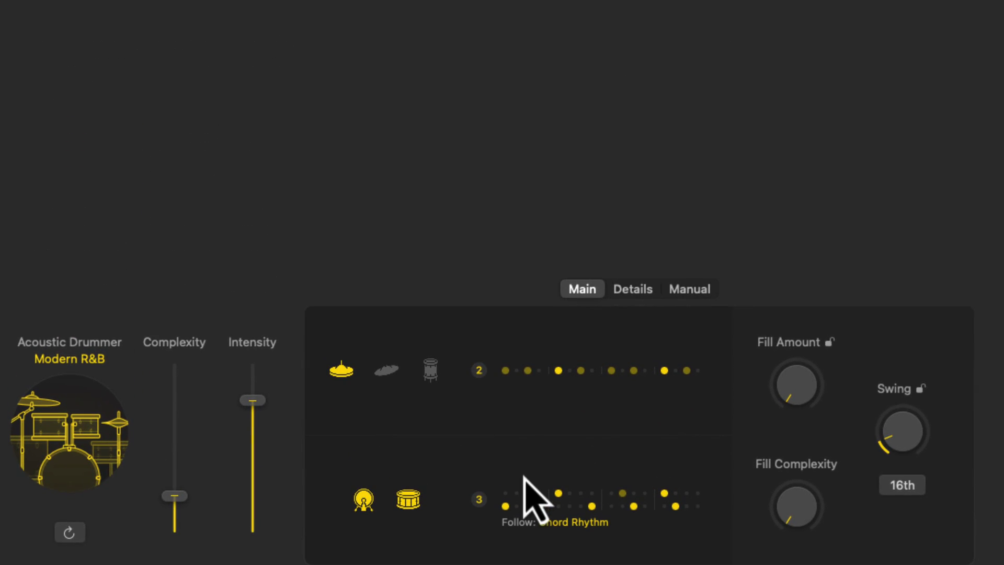
left_click(481, 318)
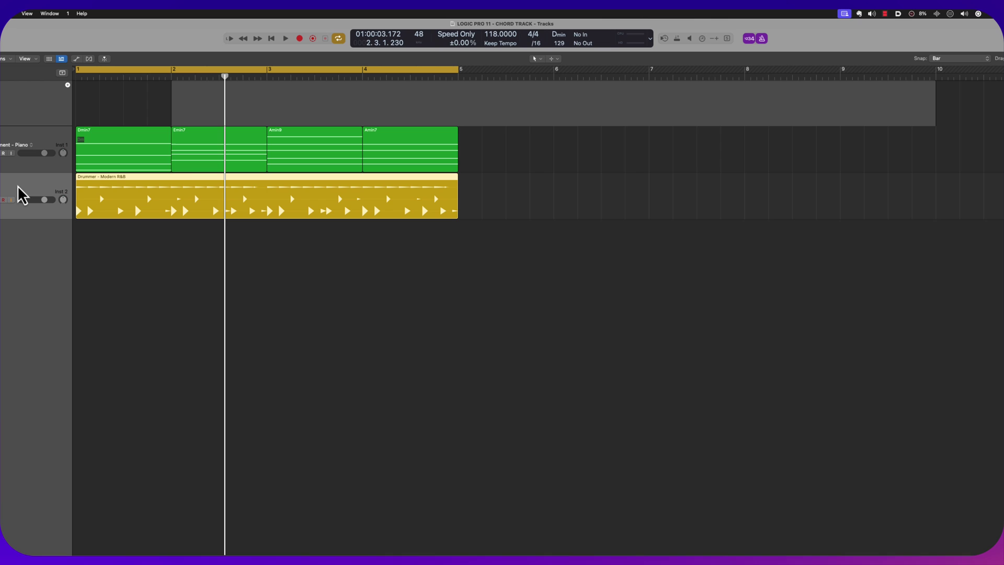
key("alt+super+n")
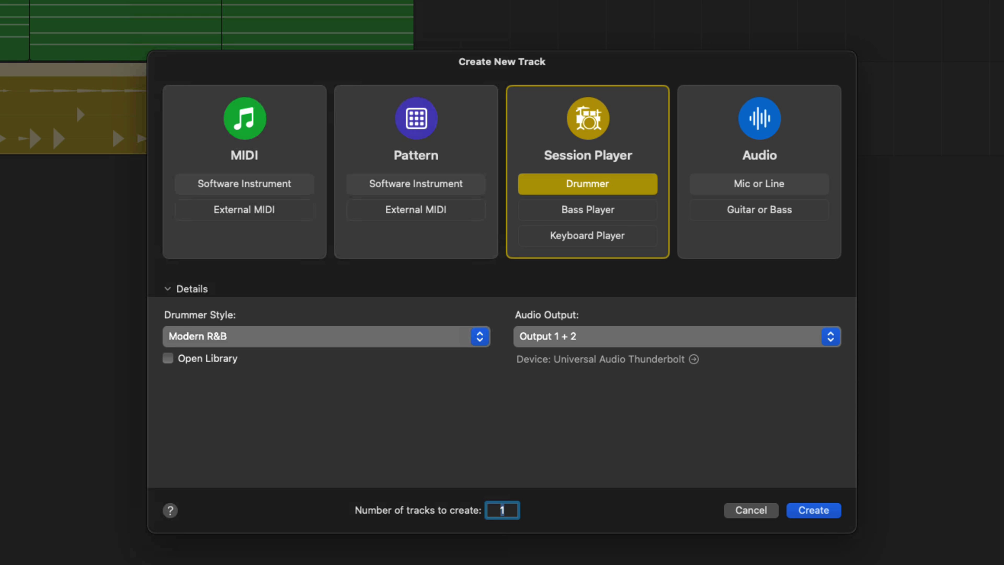
left_click(265, 338)
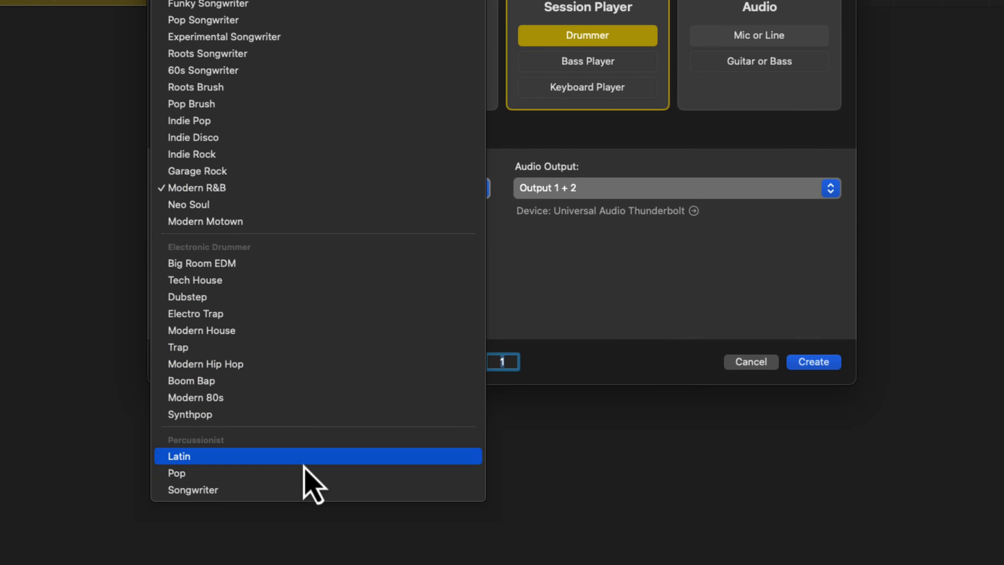
left_click(295, 479)
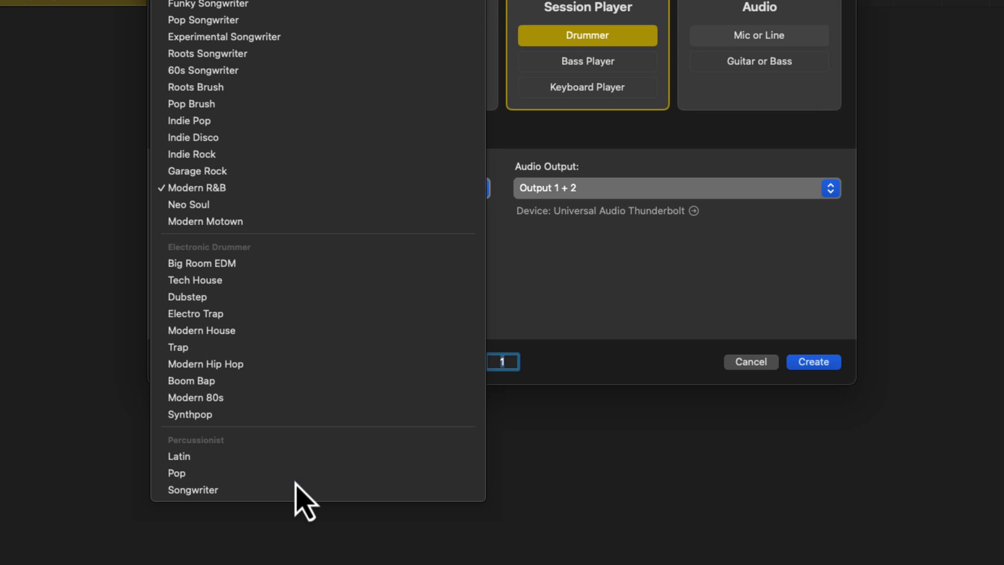
Create the Pop percussion and Modern R&B Bass Player tracks, then play all tracks.
left_click(807, 364)
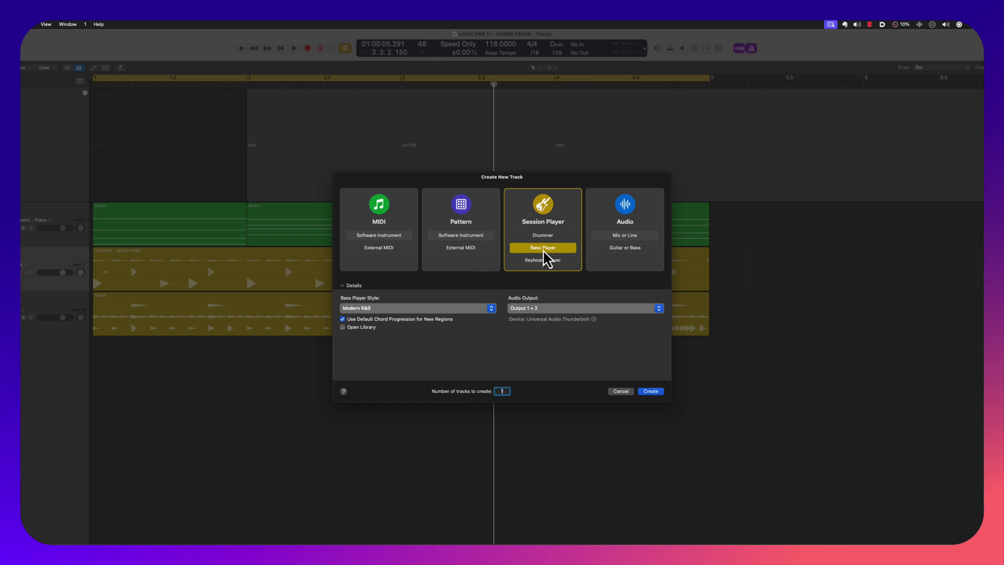
left_click(650, 391)
key("space")
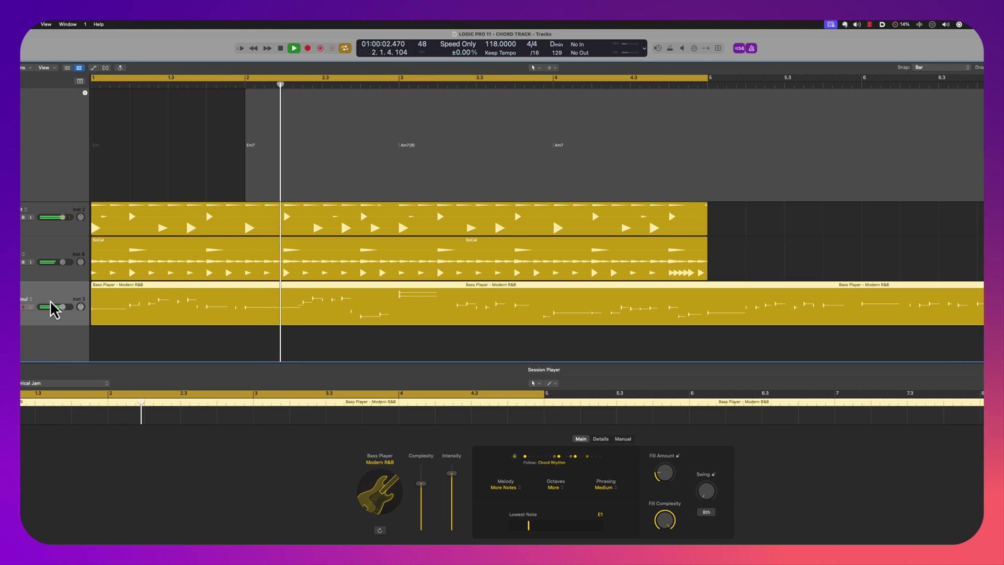
Stop playback and turn the bass player's Complexity down low.
double_click(49, 299)
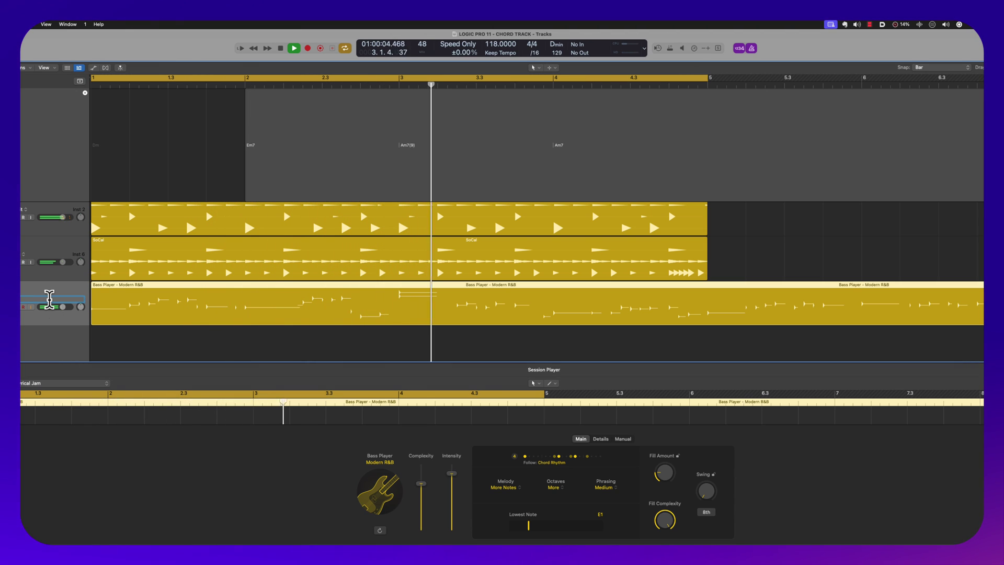
key("Return")
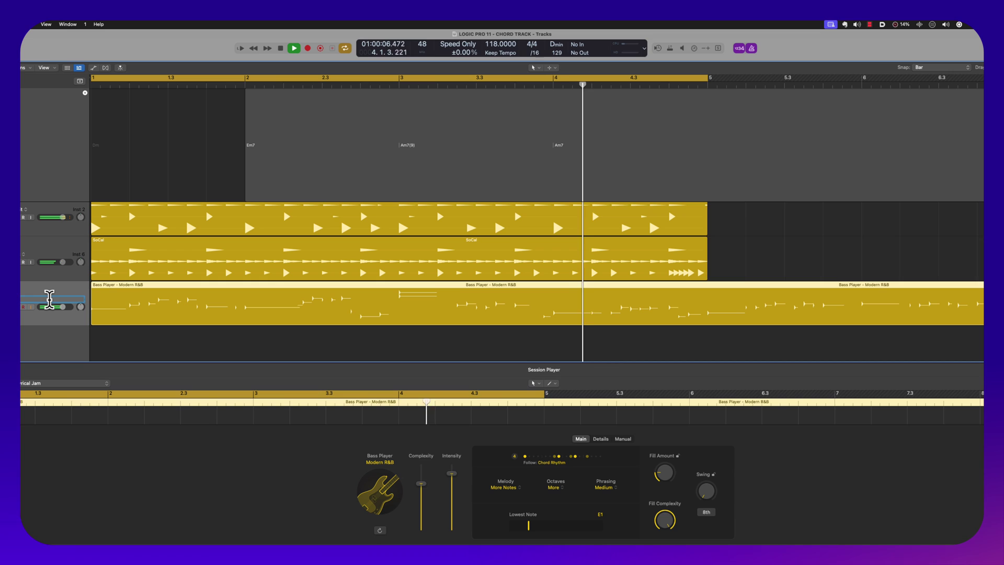
key("space")
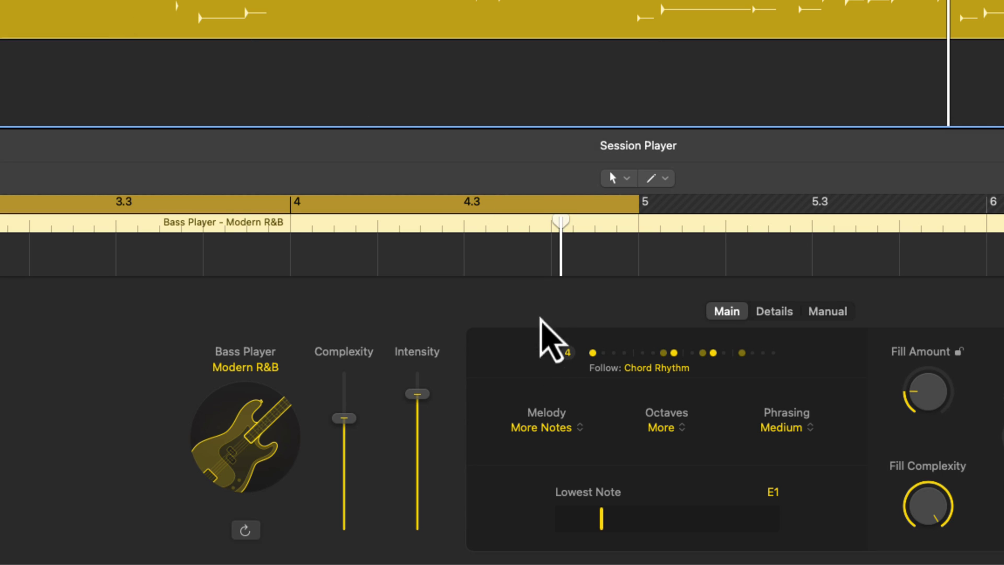
left_click_drag(347, 425, 355, 528)
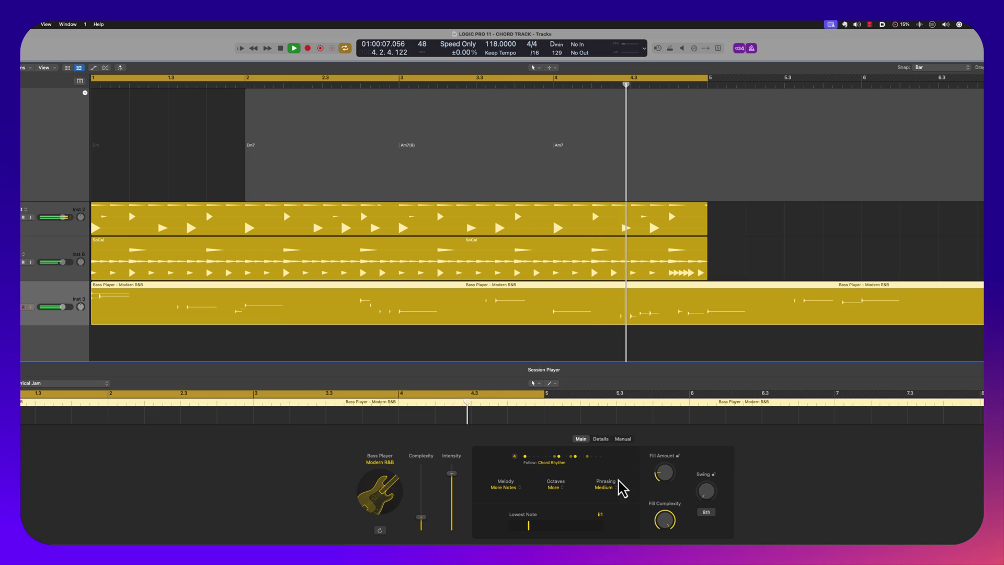
In the bass player's Details, adjust Slides to about 33% while the part plays.
left_click(601, 439)
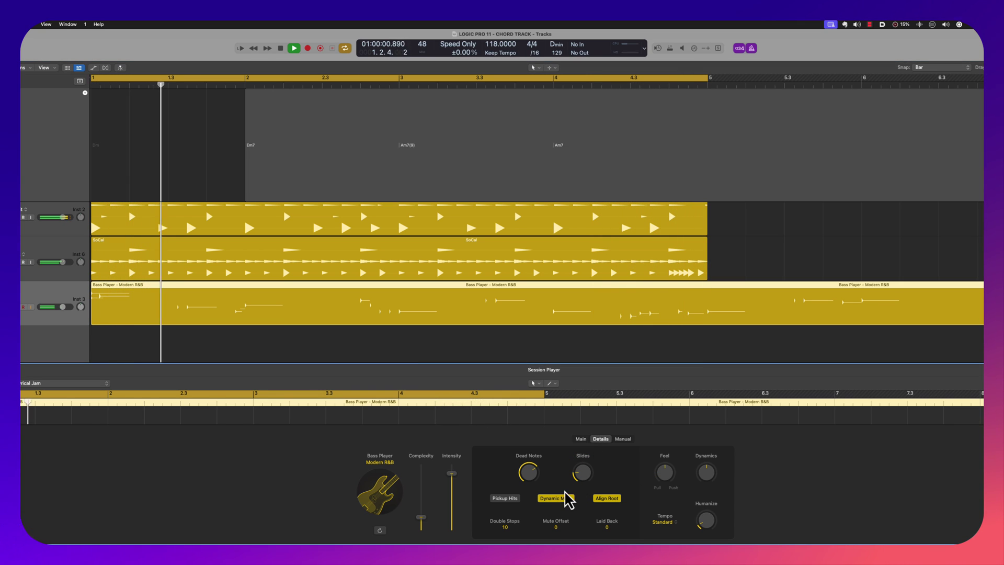
key("space")
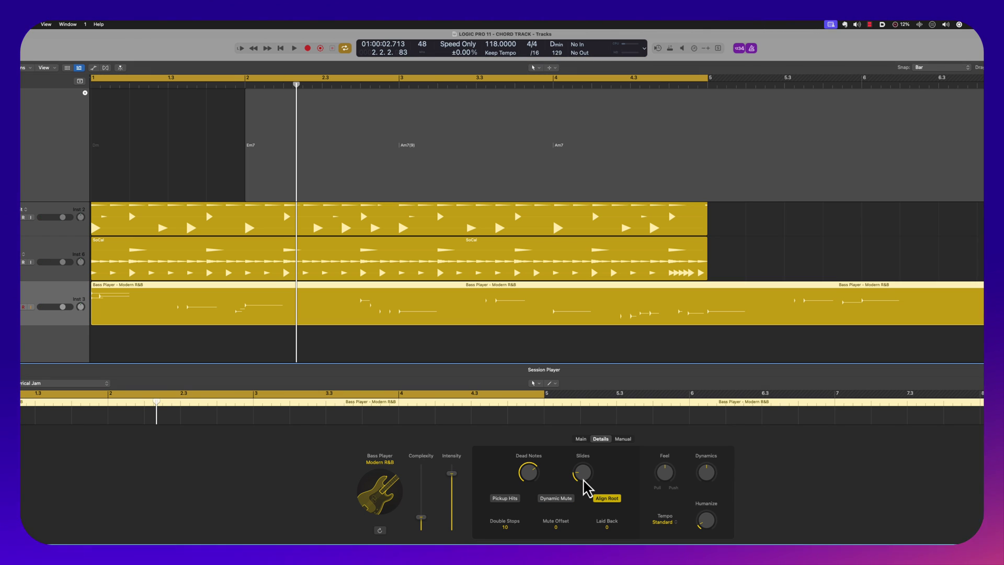
left_click_drag(584, 478, 559, 484)
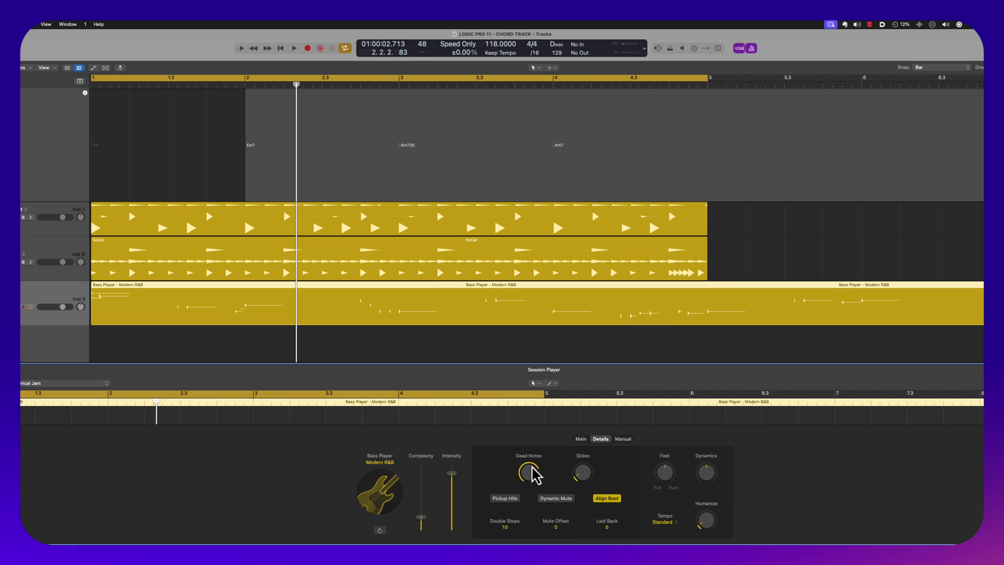
Switch the bass player's style from Modern R&B to Pop Songwriter.
left_click(381, 460)
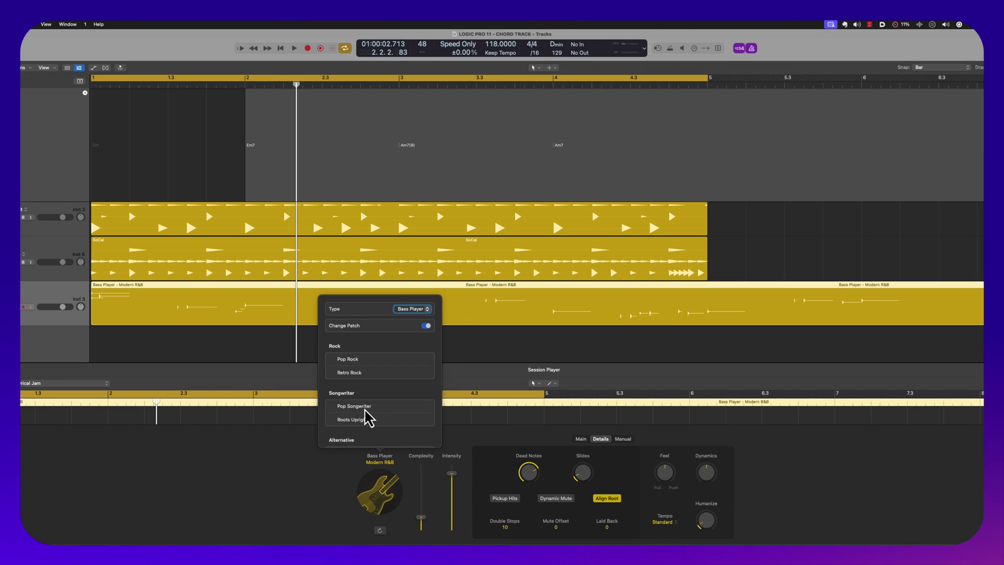
left_click(365, 408)
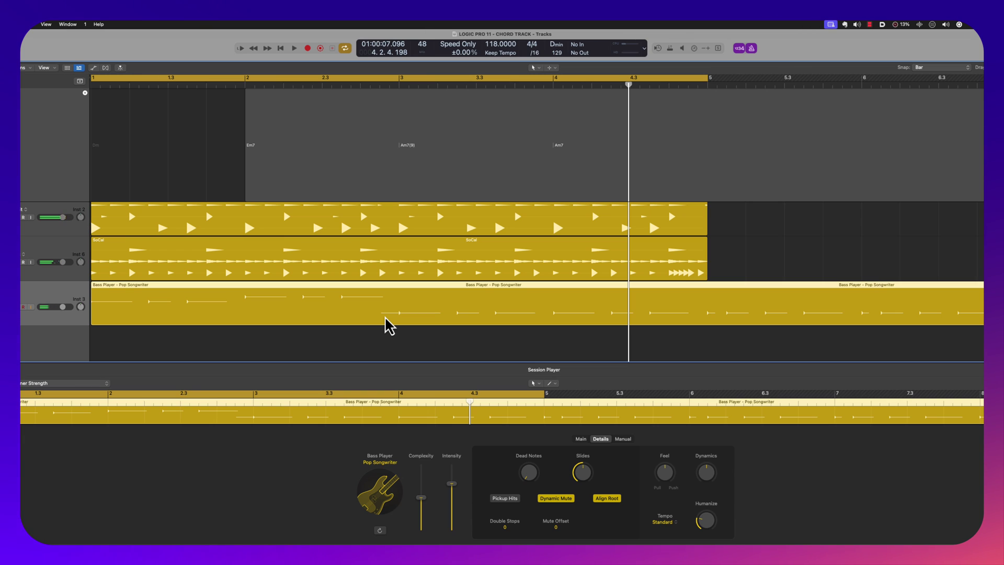
Hide the Session Player editor and create a Keyboard Player track in the Freely style.
key("e")
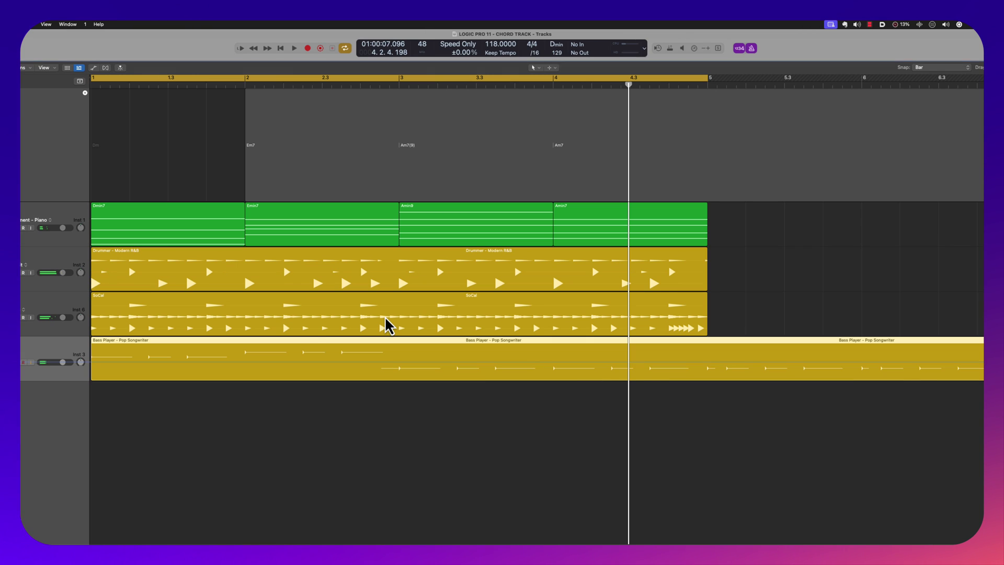
key("alt+super+n")
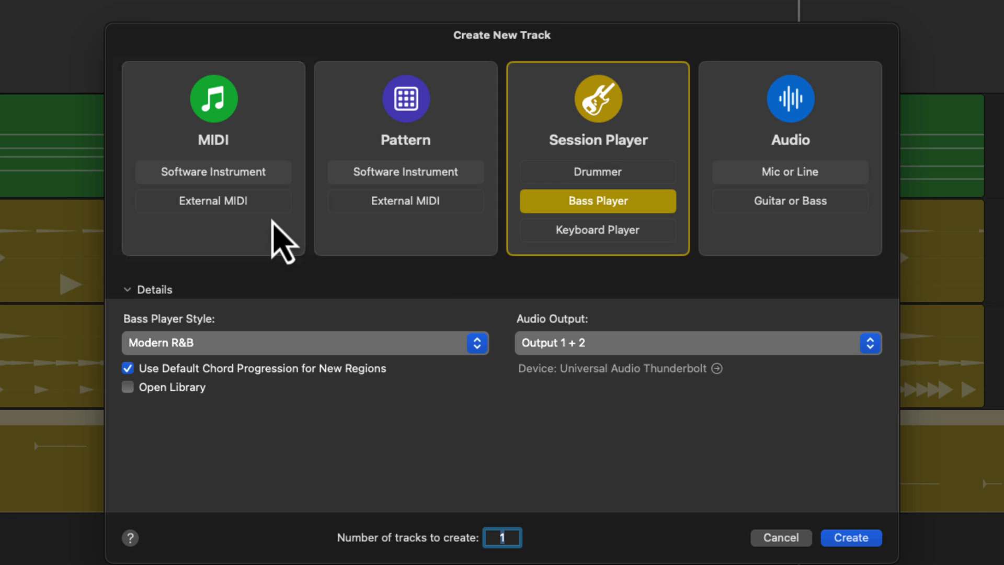
left_click(585, 234)
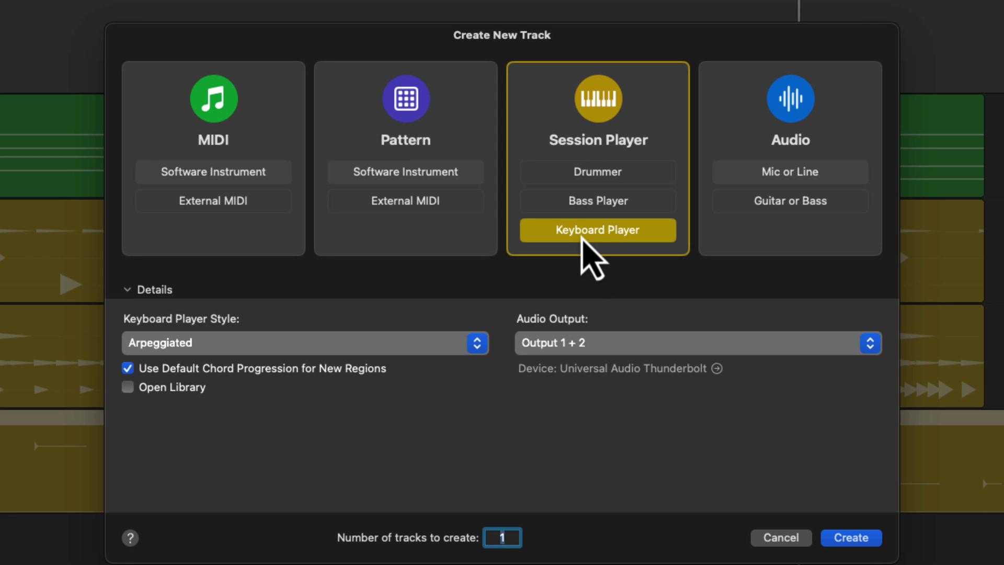
left_click(330, 345)
left_click(327, 286)
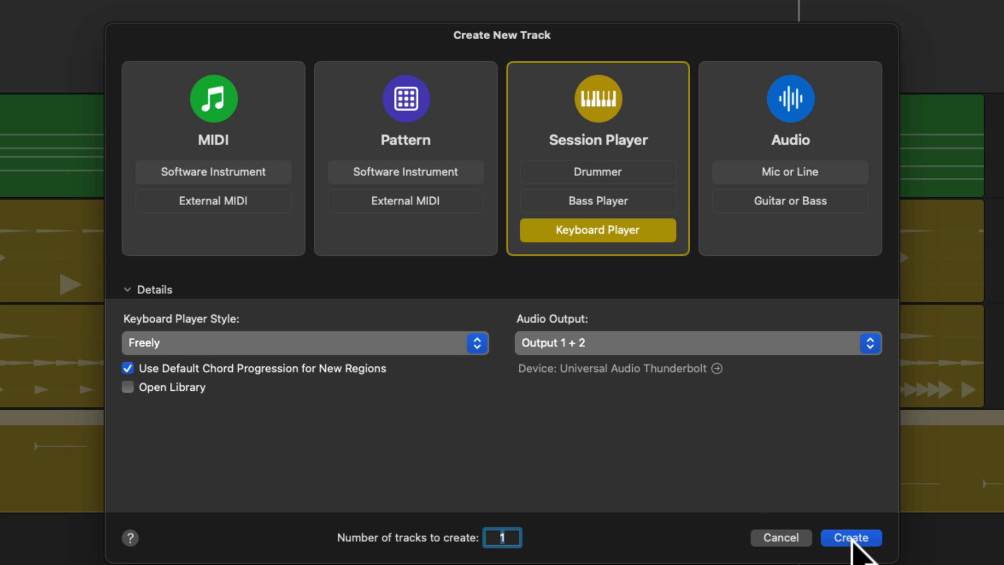
left_click(850, 538)
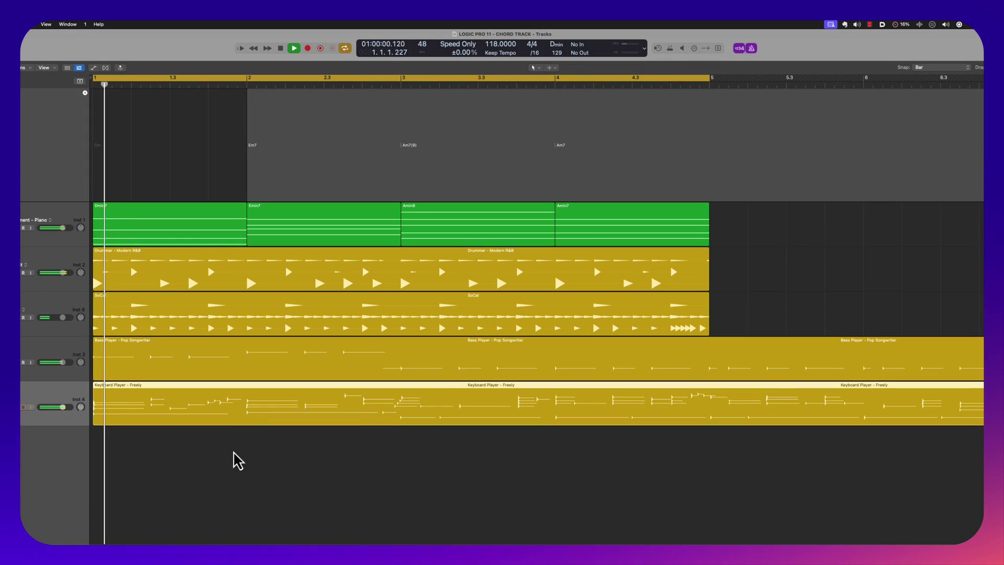
Audition the Freely keyboard part, stop playback and toggle its left-hand part.
key("e")
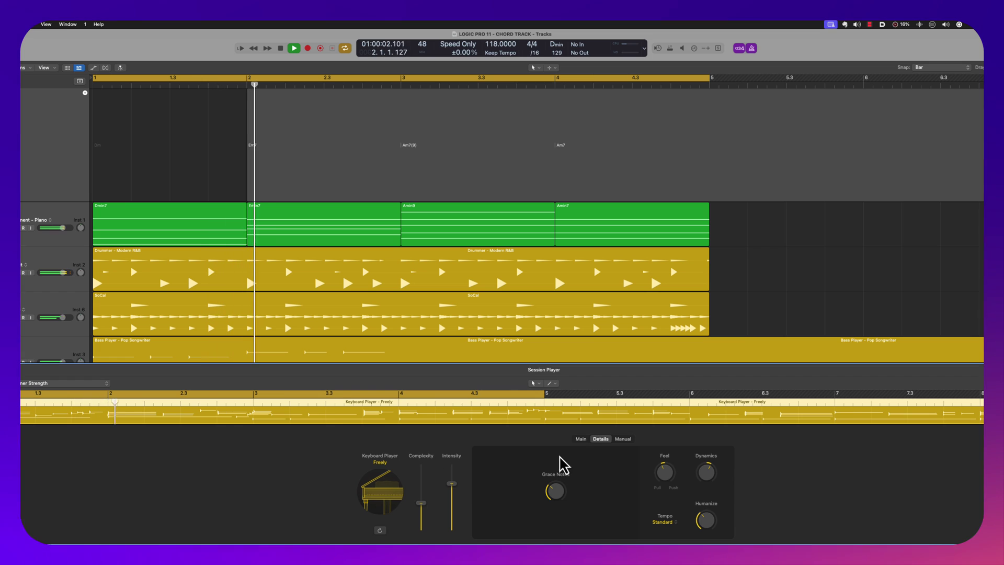
left_click(581, 439)
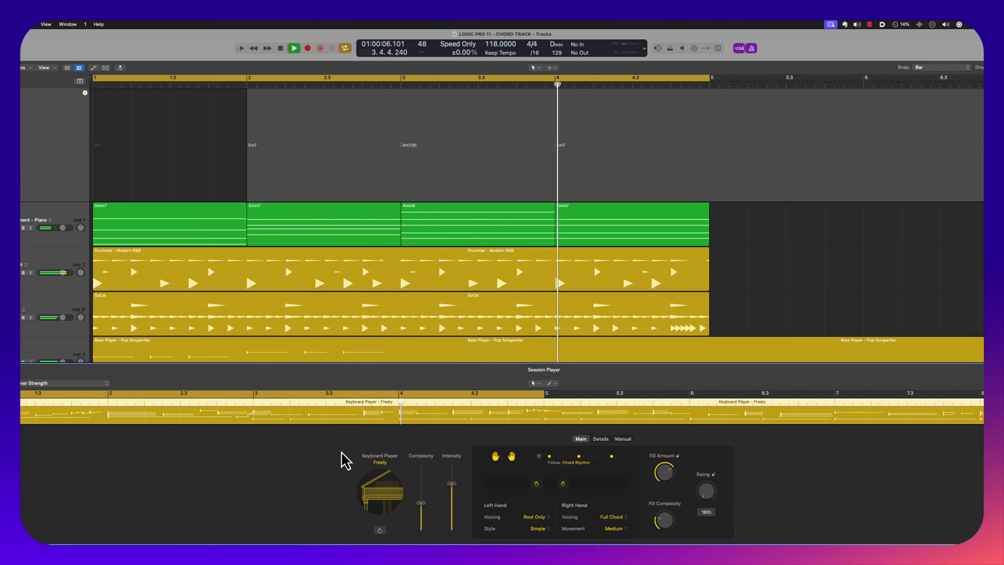
key("space")
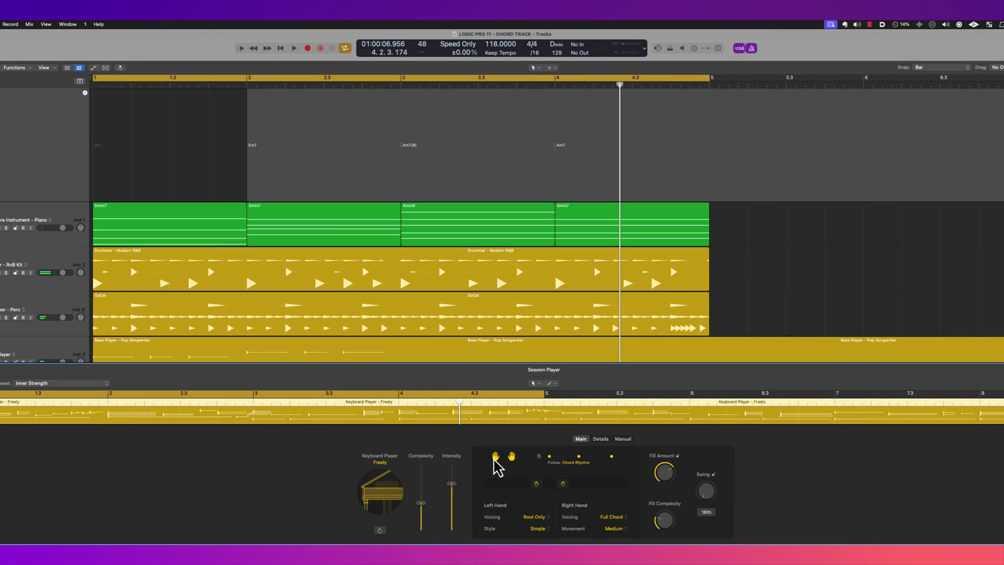
left_click(495, 457)
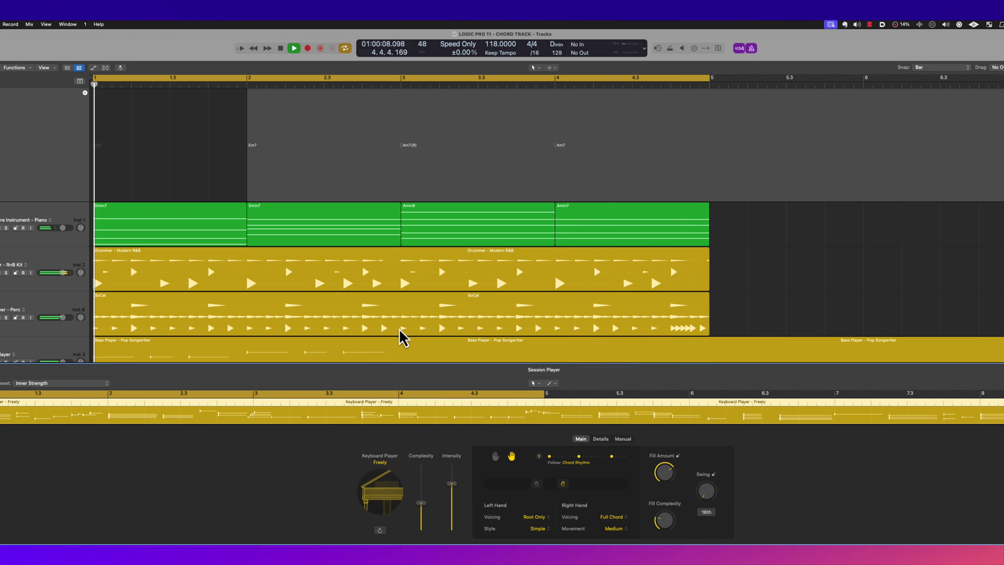
Switch the keyboard track's Studio Piano to Vintage Upright and play the arrangement from the start.
key("e")
key("space")
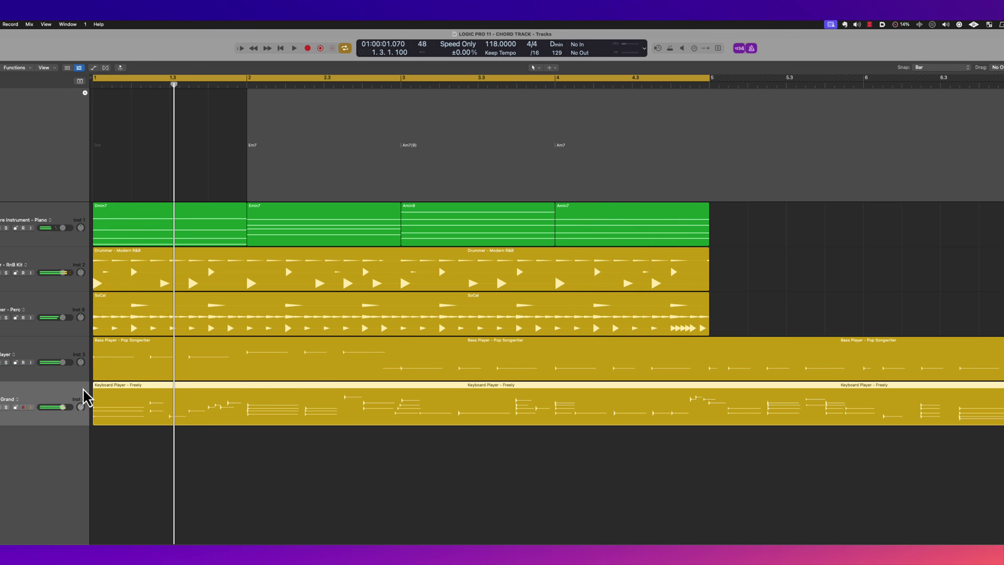
key("v")
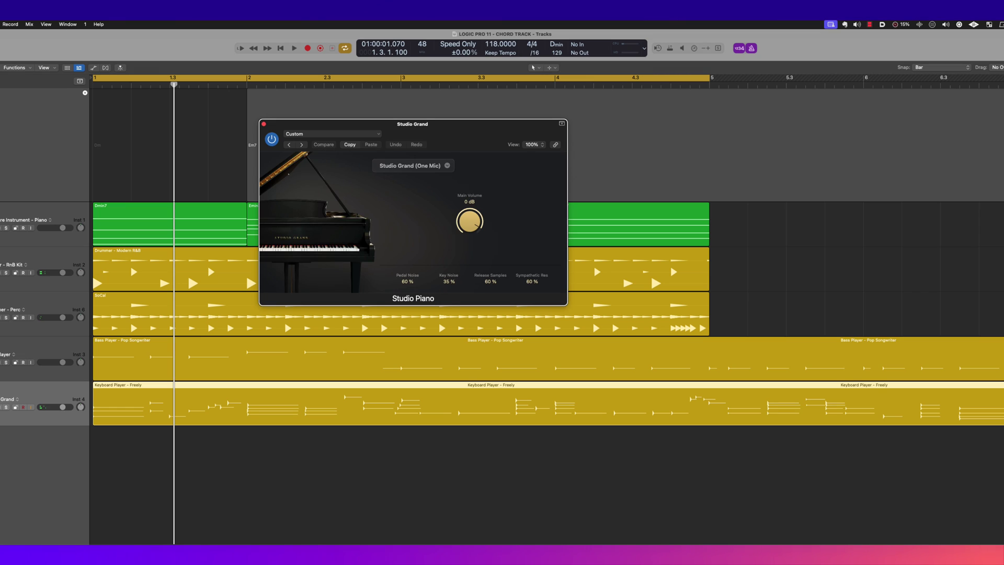
left_click_drag(462, 143, 514, 207)
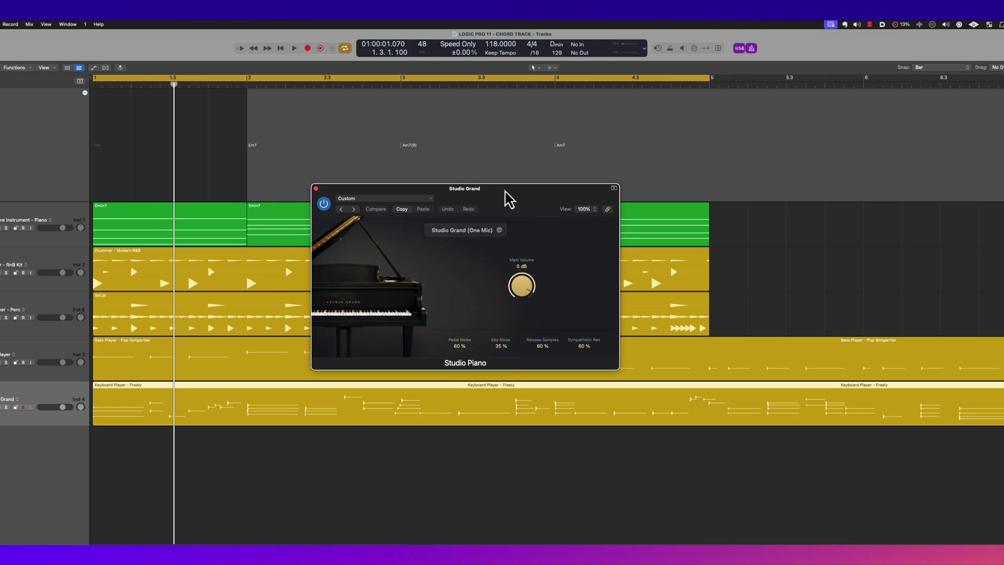
left_click(500, 230)
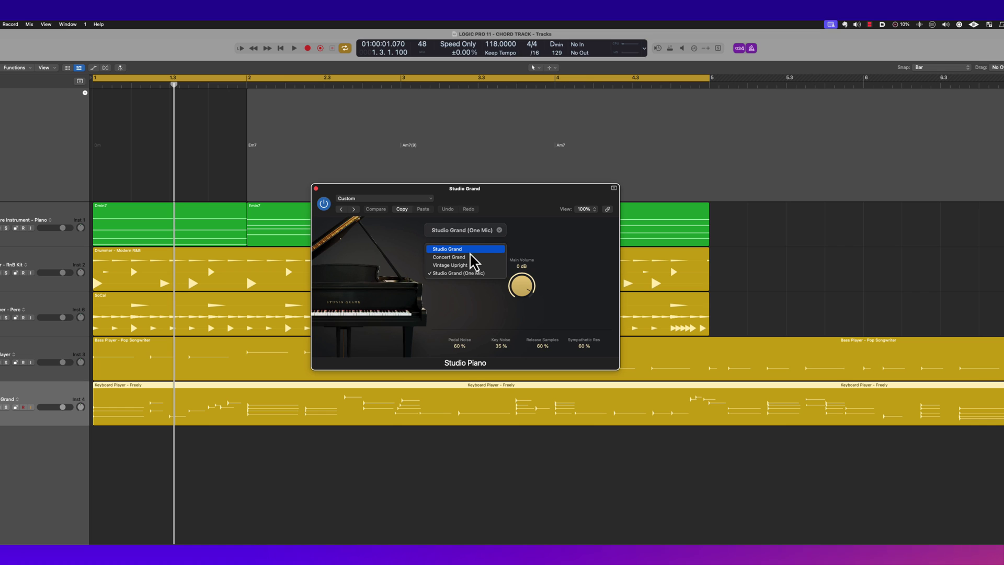
left_click(475, 274)
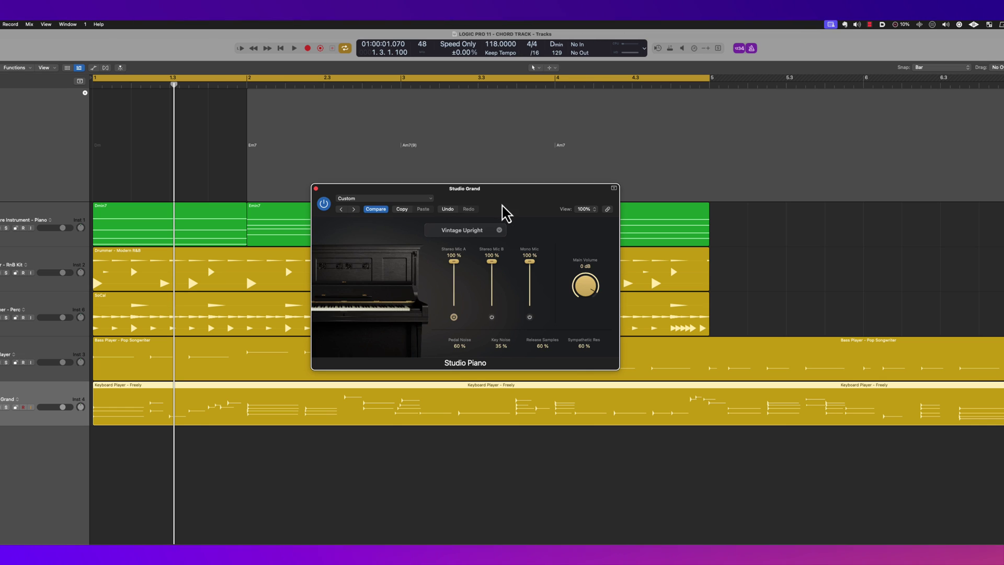
left_click_drag(505, 213, 482, 264)
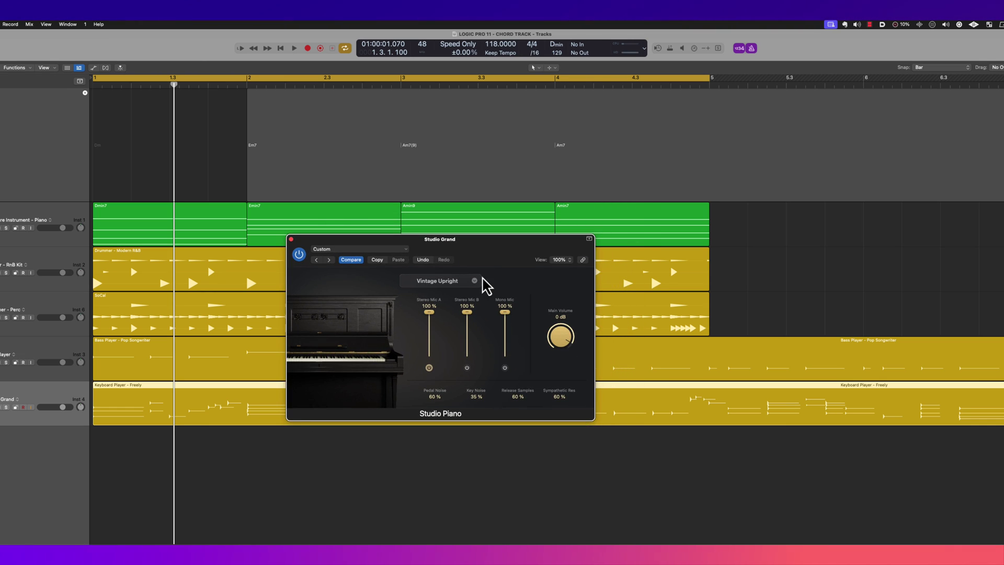
key("Return")
key("space")
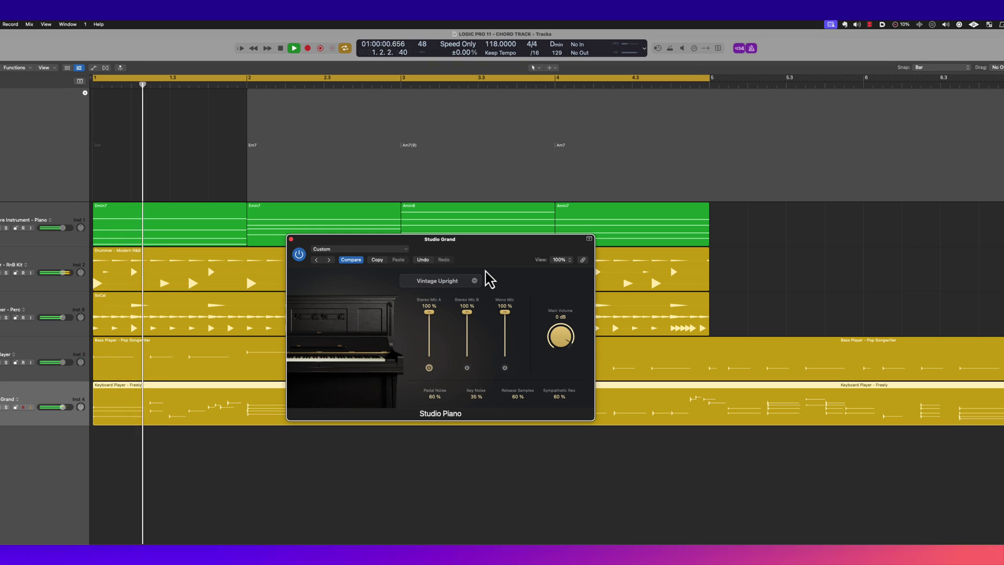
Return the piano to Studio Grand with Stereo Mic B at 40%, close its window and stop playback.
left_click(256, 400)
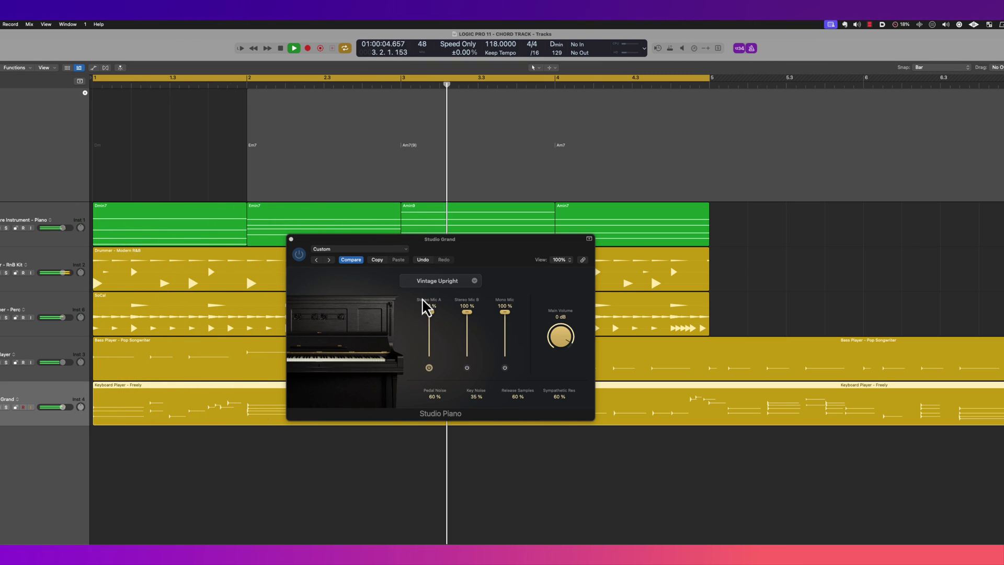
left_click(459, 283)
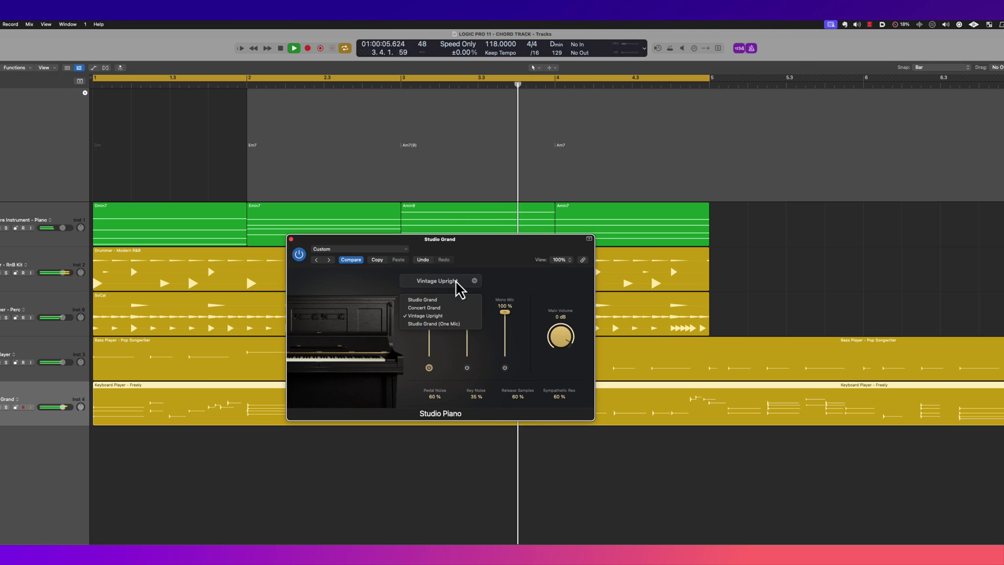
left_click(456, 299)
left_click_drag(468, 334, 468, 345)
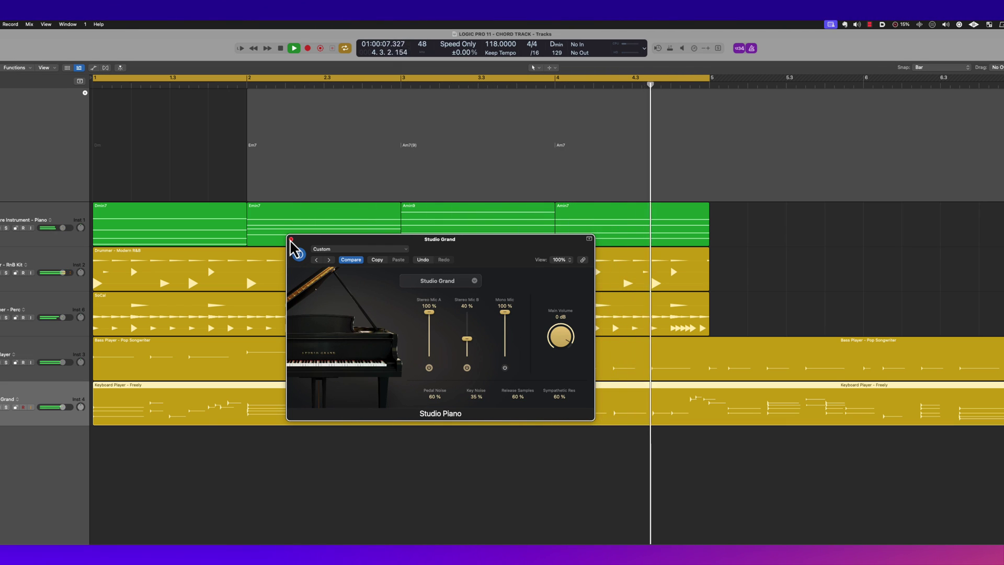
left_click(292, 239)
key("space")
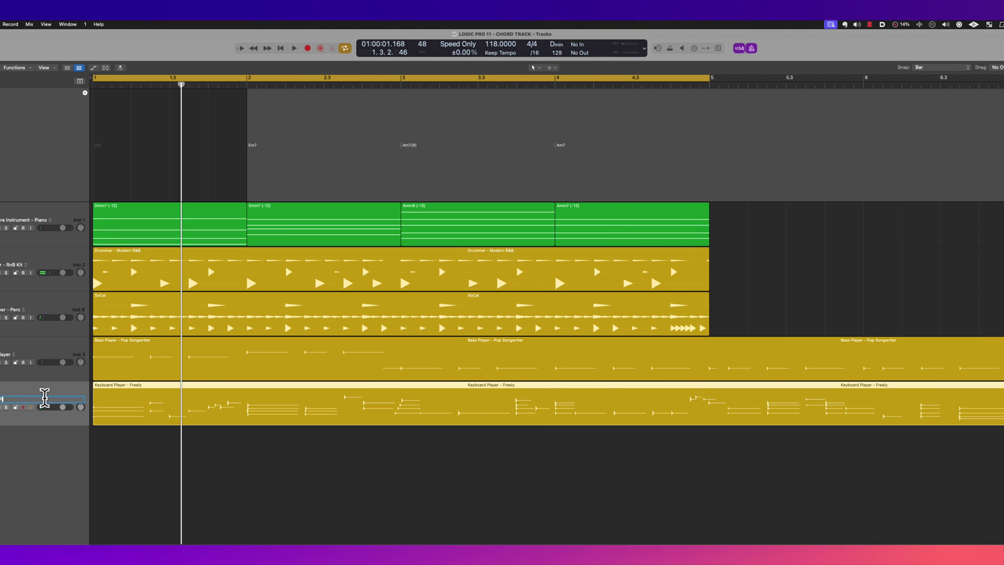
Create a Keyboard Player track in the Arpeggiated style and hide the Session Player editor.
key("alt+super+n")
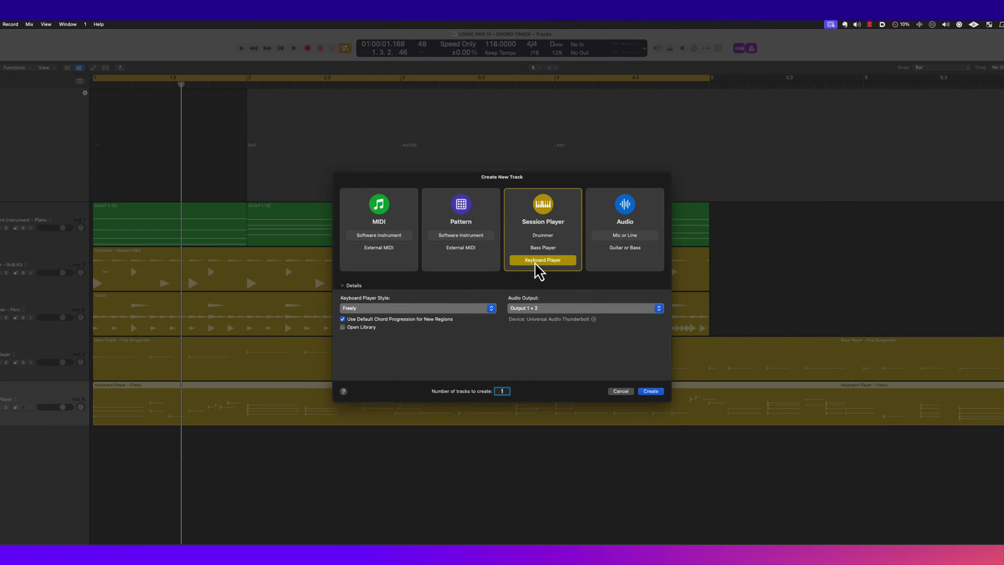
left_click(450, 308)
left_click(425, 338)
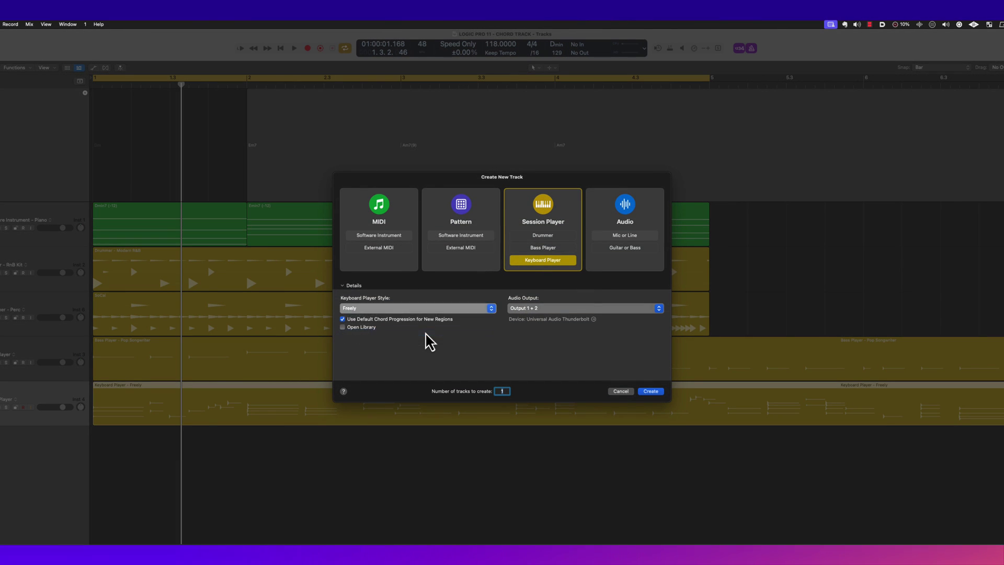
left_click(651, 391)
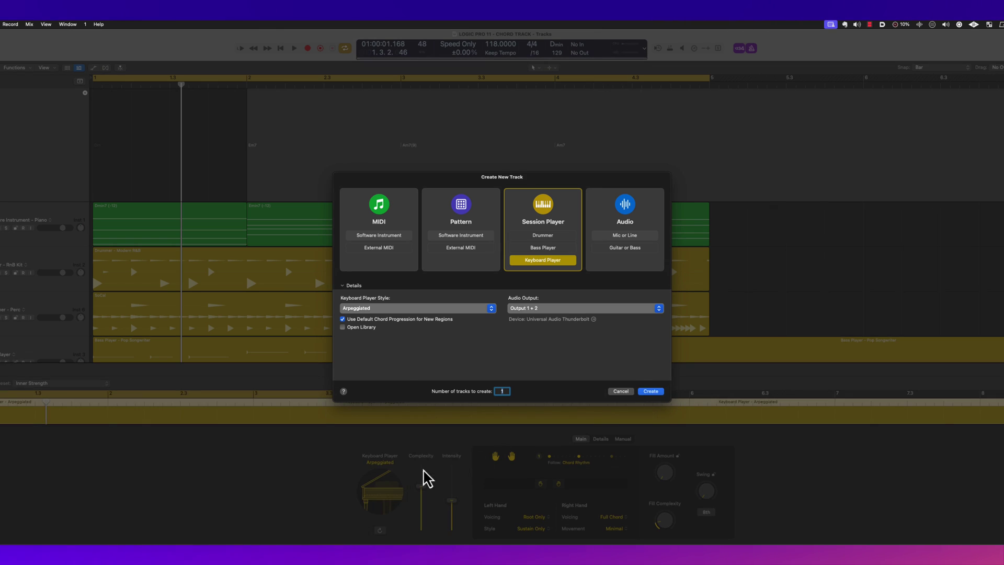
key("e")
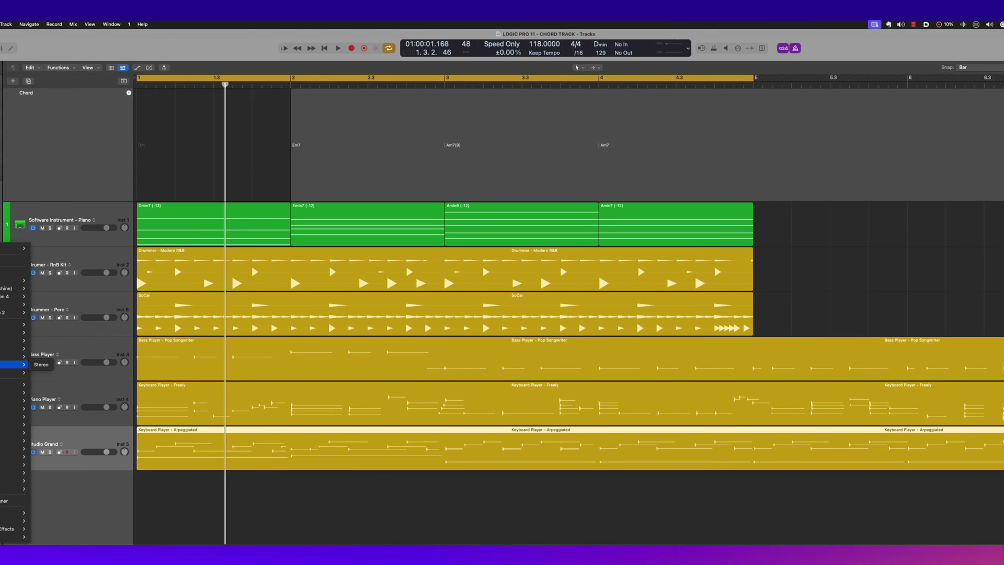
Load Retro Synth on the Arpeggiated track with the 01 Synth Leads > Cheerful Melody preset.
left_click(0, 364)
mouse_move(0, 366)
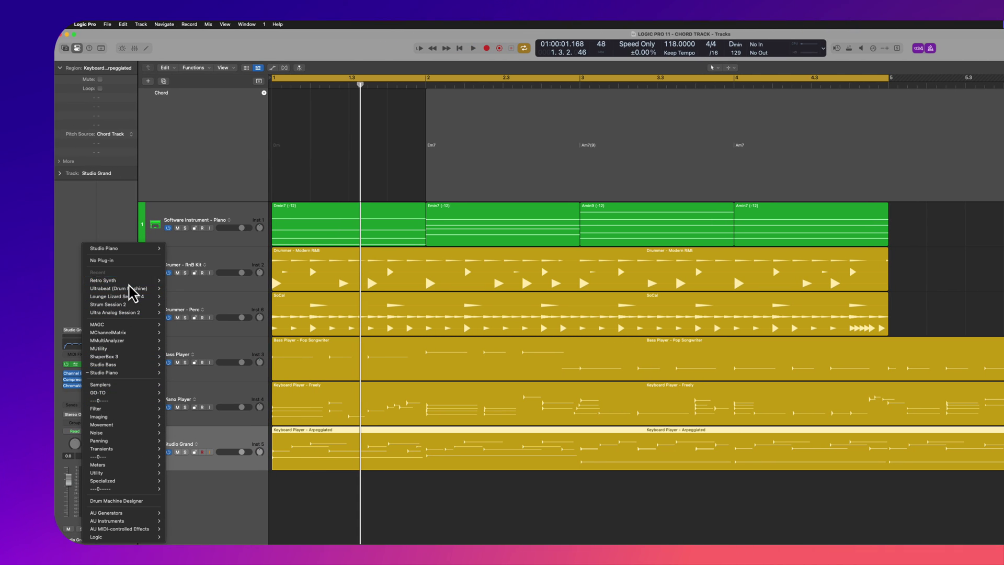
left_click(110, 281)
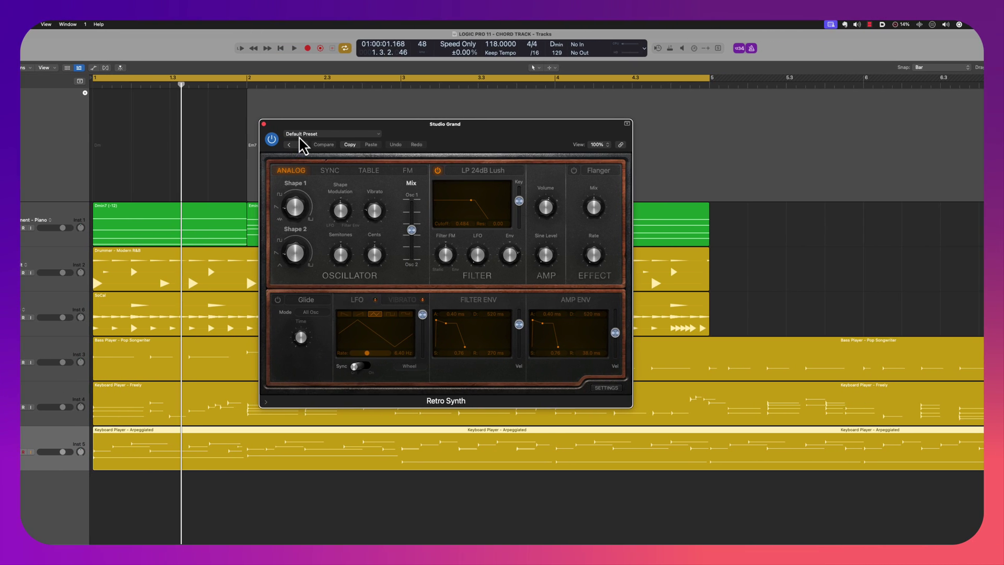
left_click(299, 137)
mouse_move(379, 308)
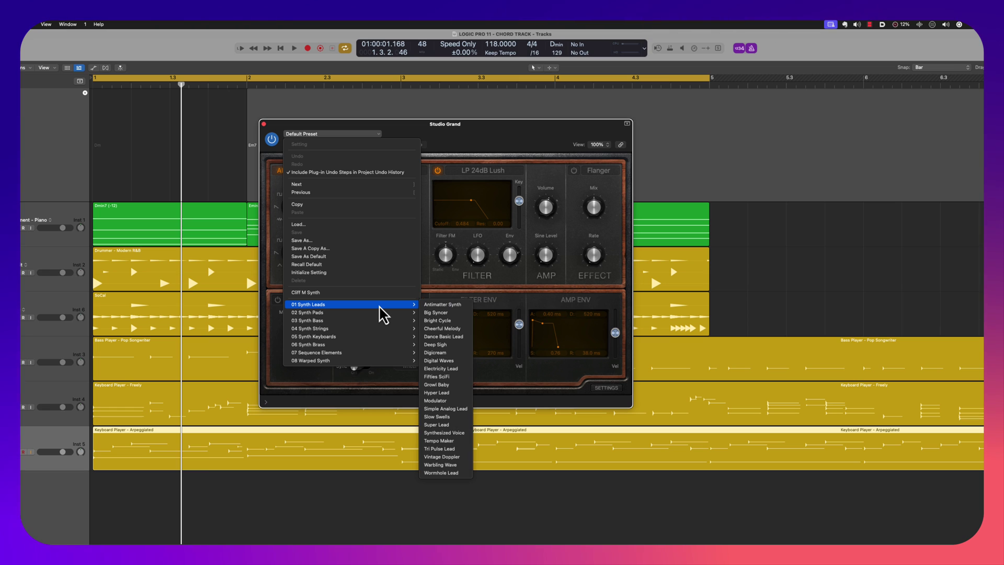
left_click(458, 329)
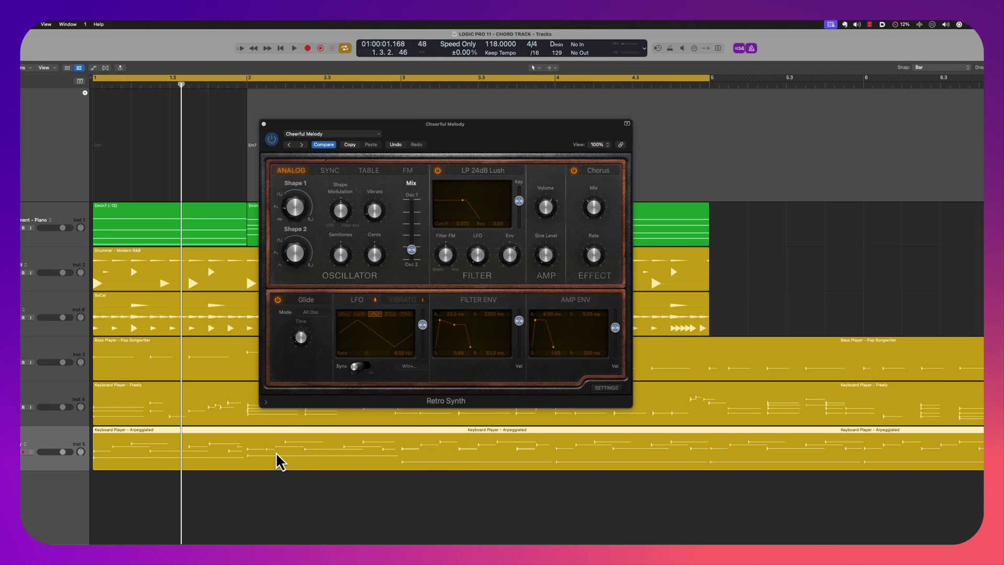
Start playback to hear the Cheerful Melody synth, then move aside and close the Retro Synth window.
key("space")
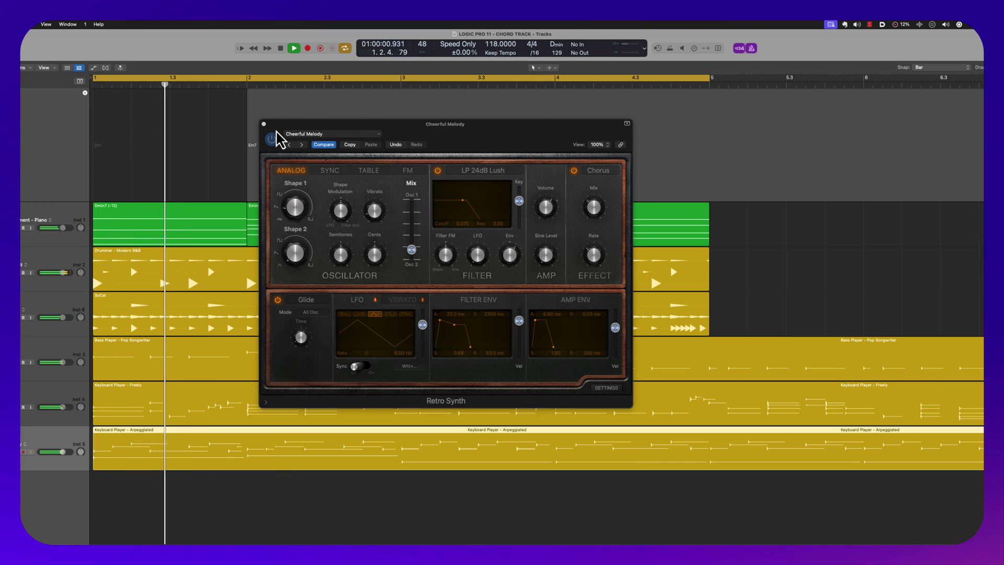
left_click_drag(268, 134, 437, 138)
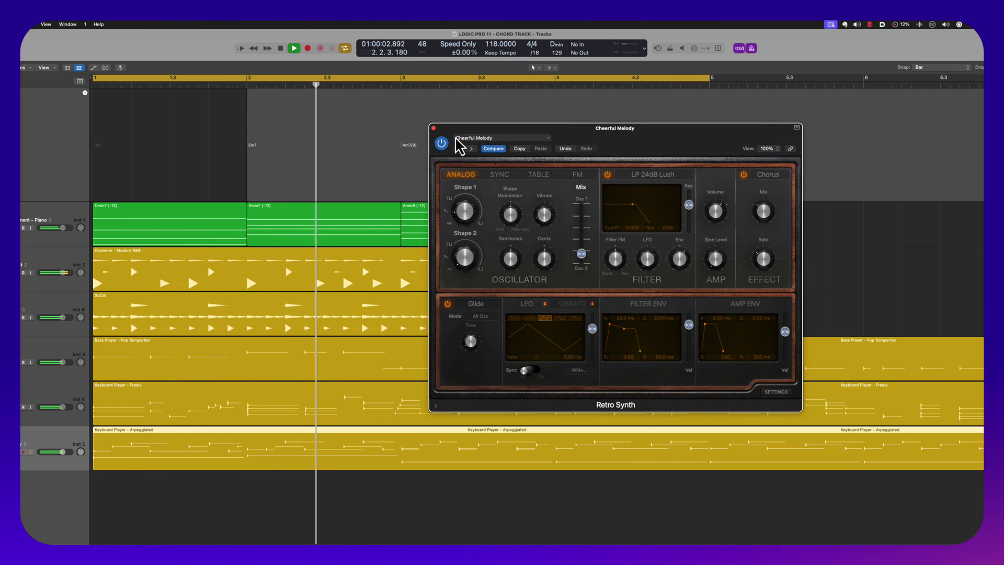
left_click(433, 128)
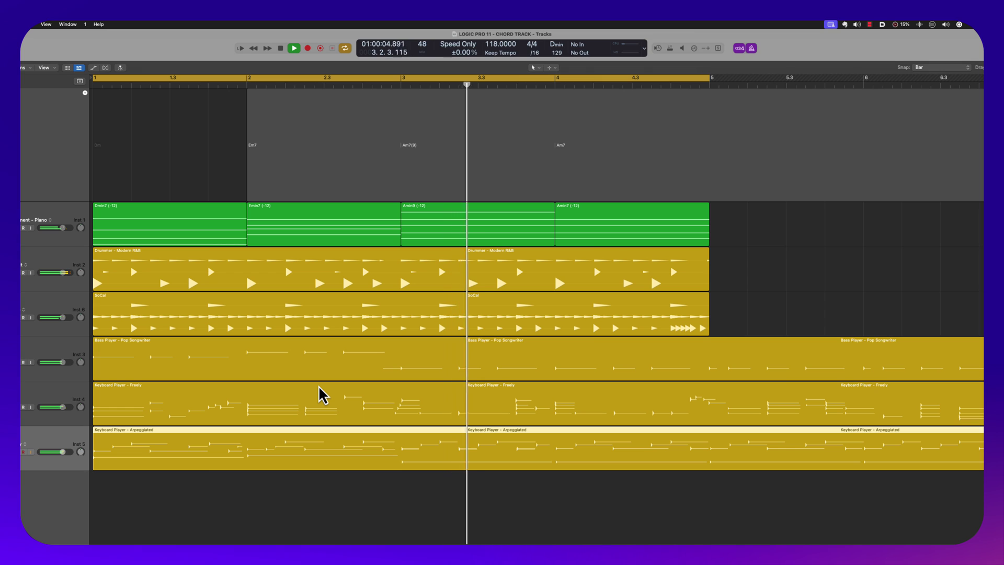
In the Session Player editor, lower the arpeggiated keyboard player's Complexity and play it back.
key("e")
key("space")
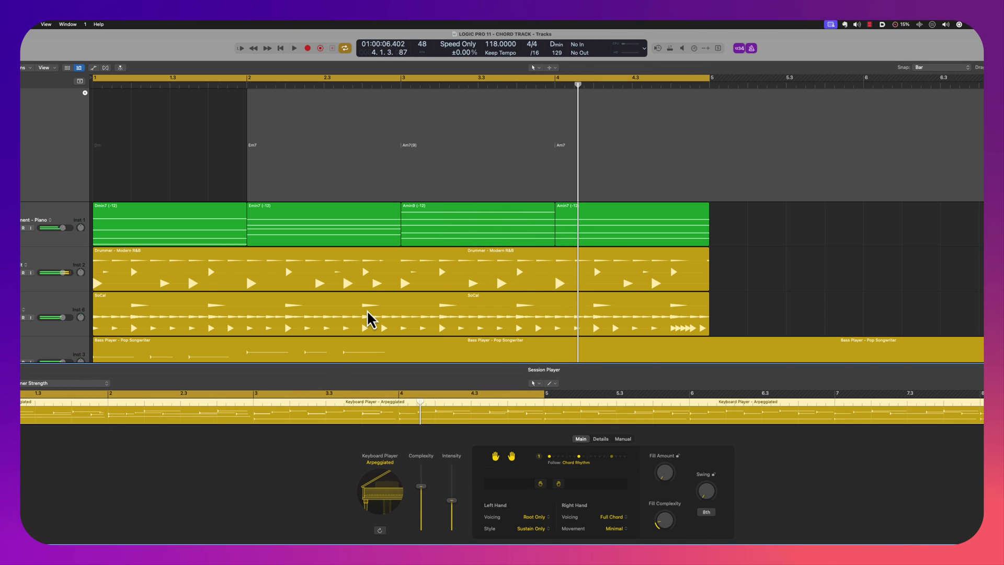
scroll(370, 320, "down", 3)
scroll(370, 319, "down", 2)
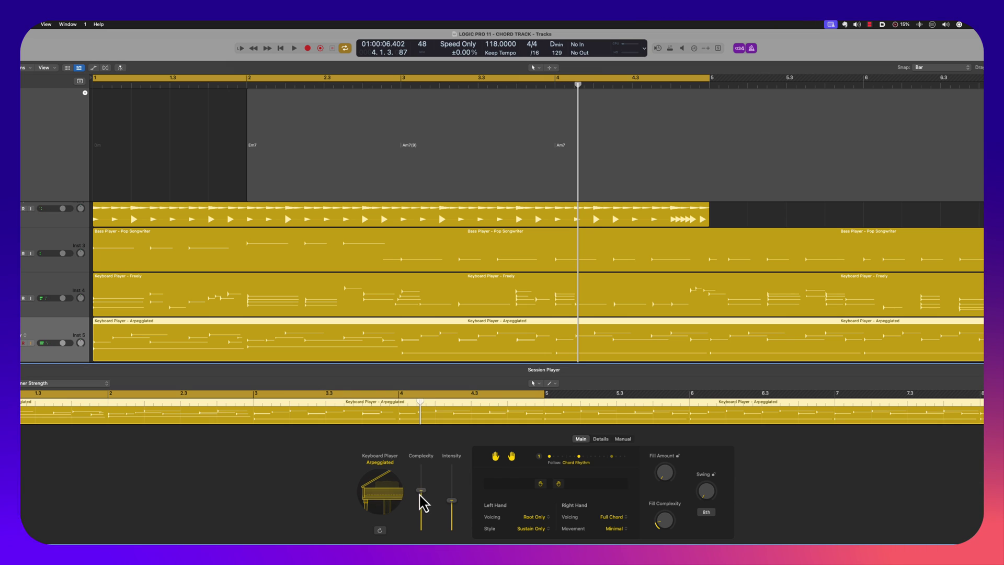
left_click_drag(419, 499, 420, 522)
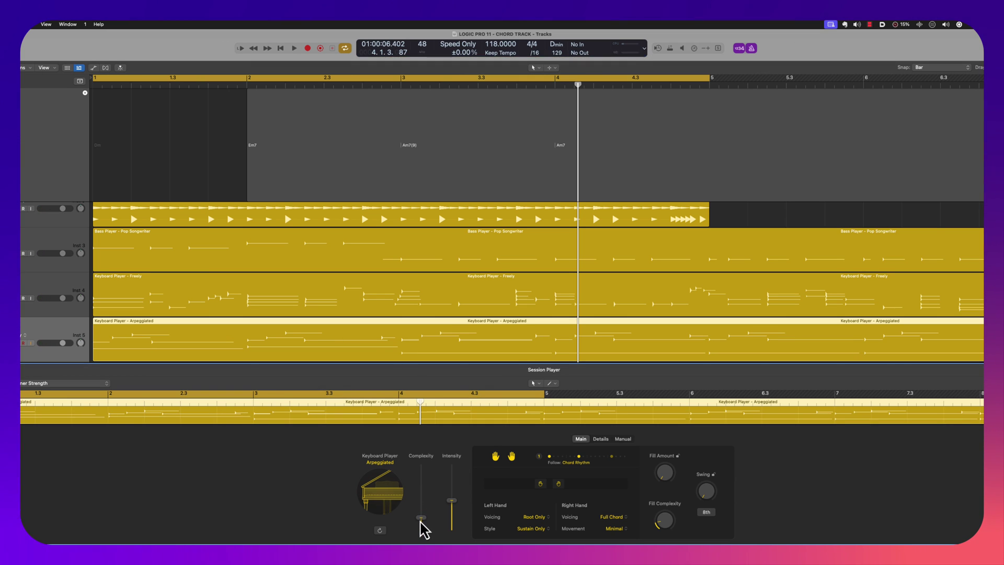
key("space")
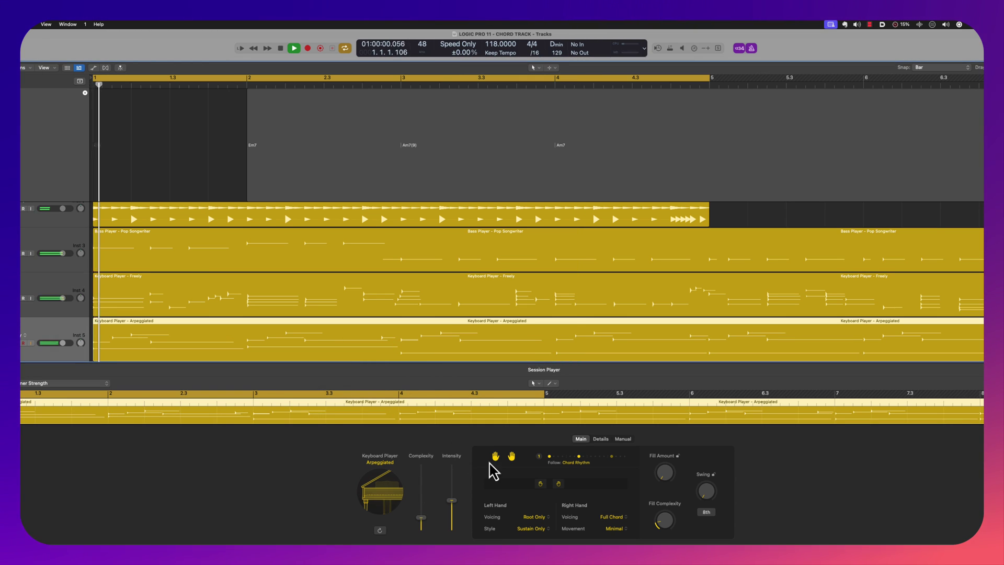
Turn off the player's left hand, keep the Left Hand Style at Sustain Only, and stop playback.
scroll(429, 340, "down", 1)
left_click(495, 456)
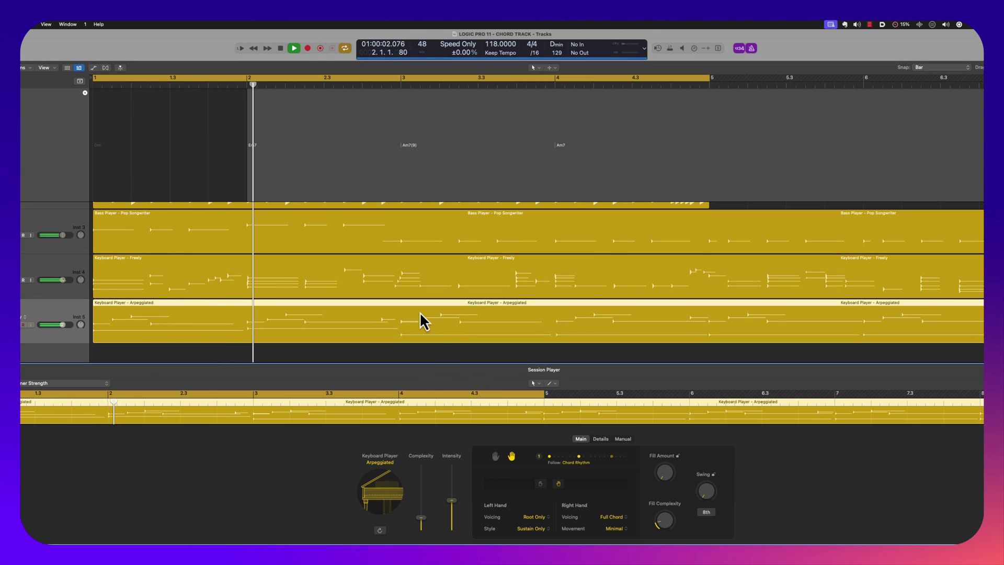
scroll(413, 318, "down", 1)
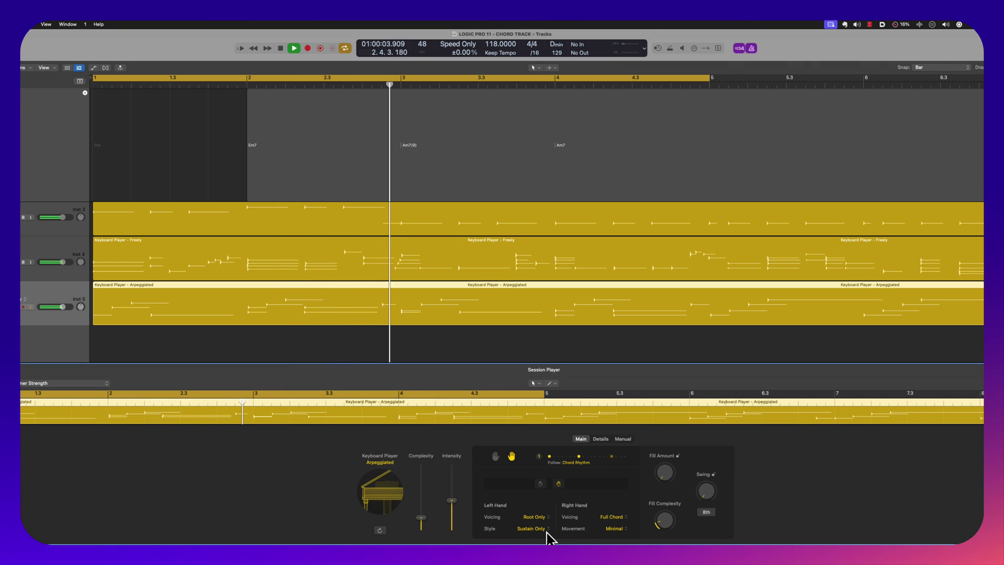
left_click(547, 529)
left_click(546, 531)
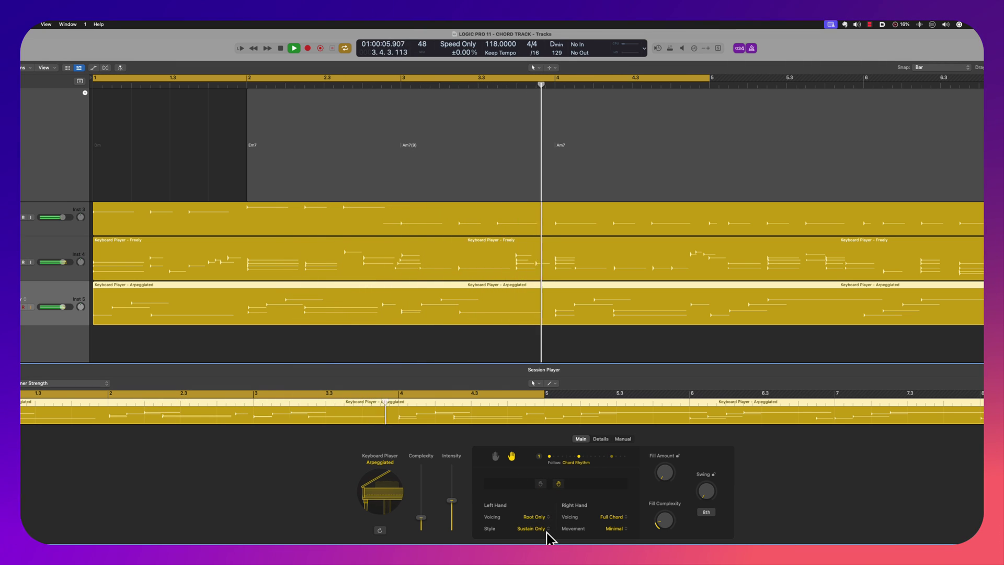
key("space")
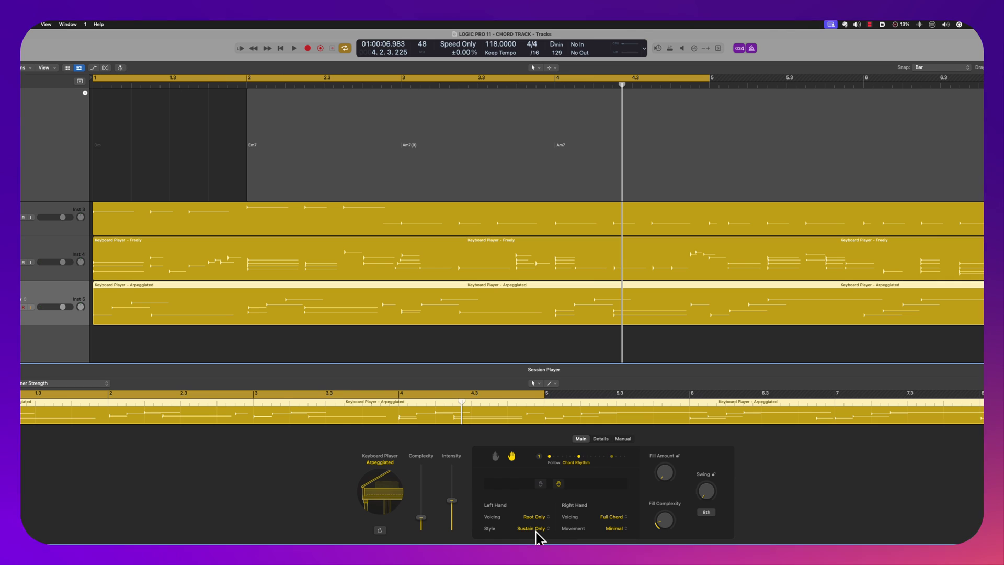
left_click(536, 529)
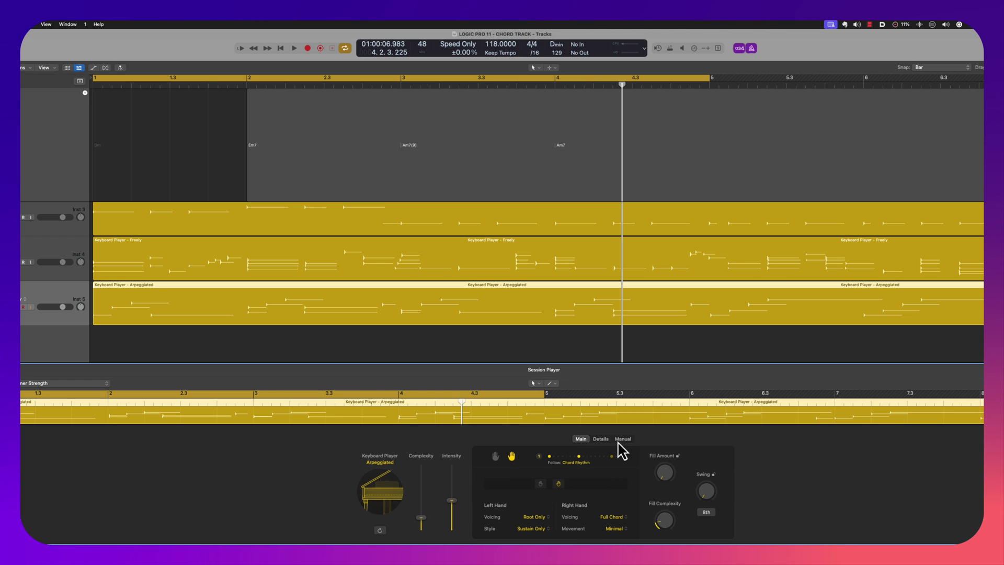
Review the Details tempo options and Main tab left-hand voicing, leaving it at Root Only.
left_click(602, 443)
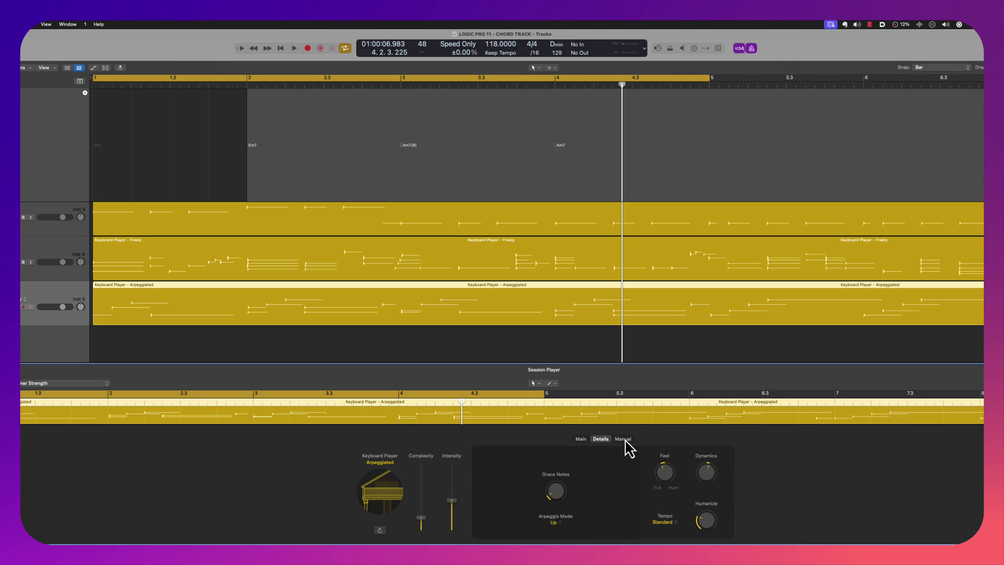
left_click(670, 523)
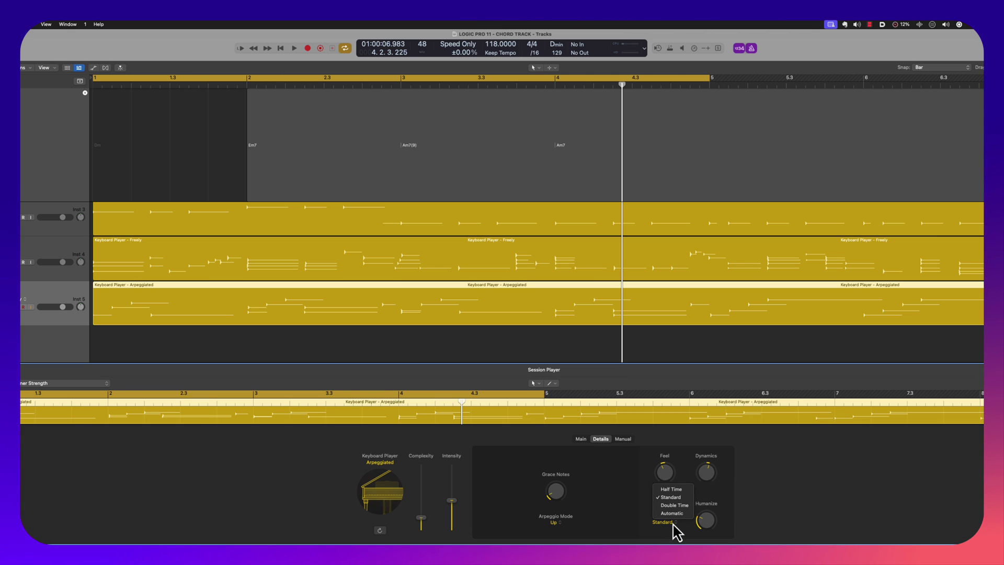
left_click(614, 518)
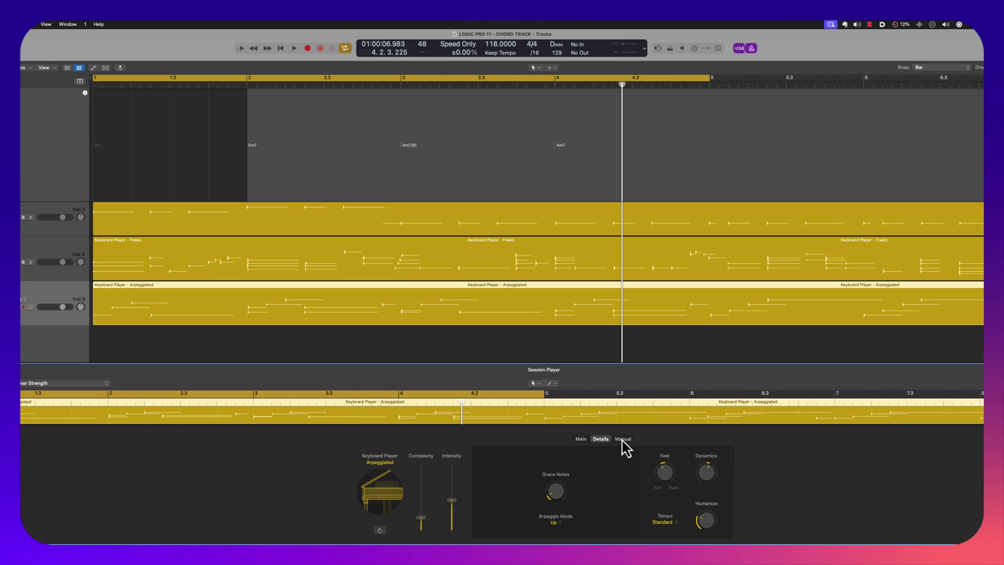
left_click(581, 439)
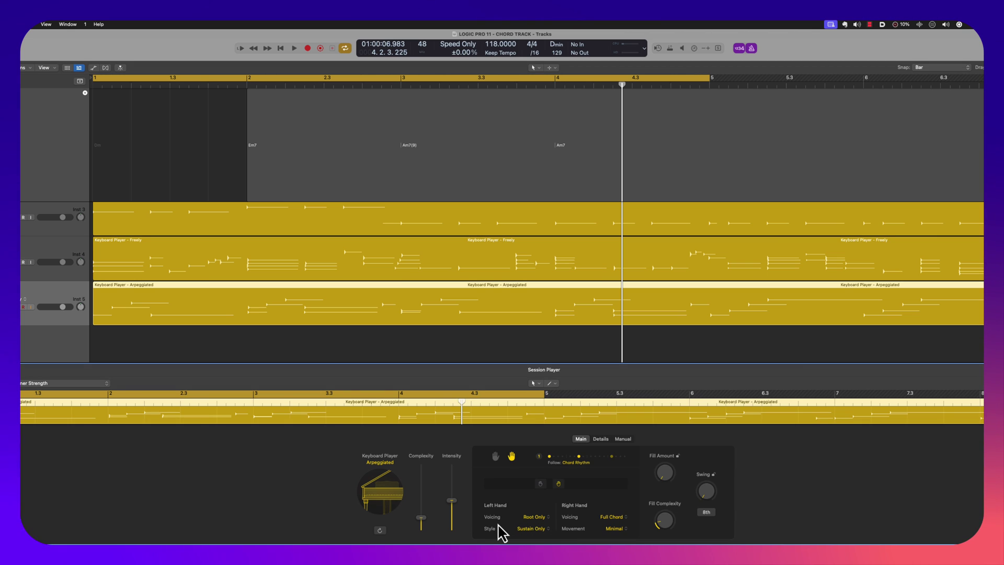
left_click(534, 517)
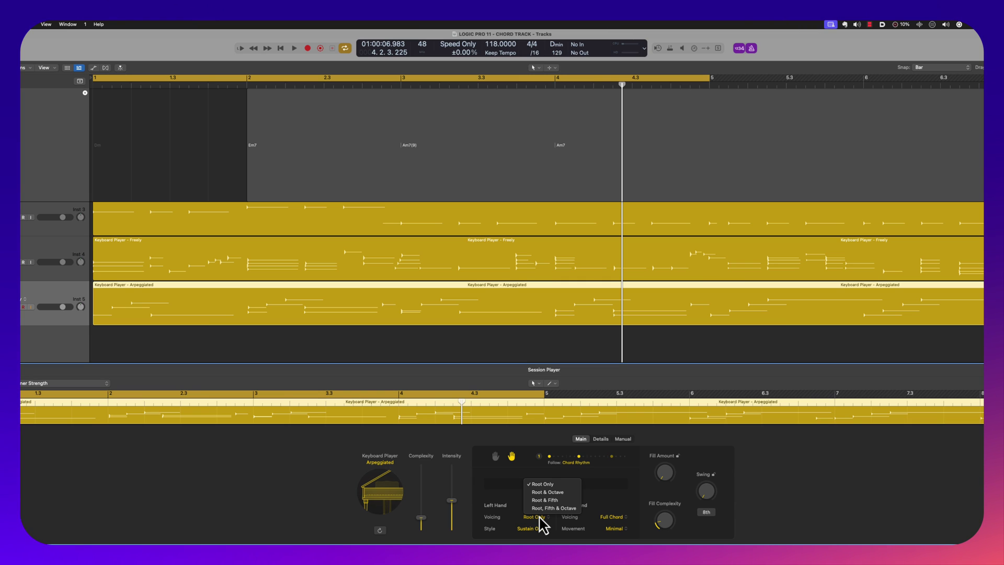
left_click(639, 497)
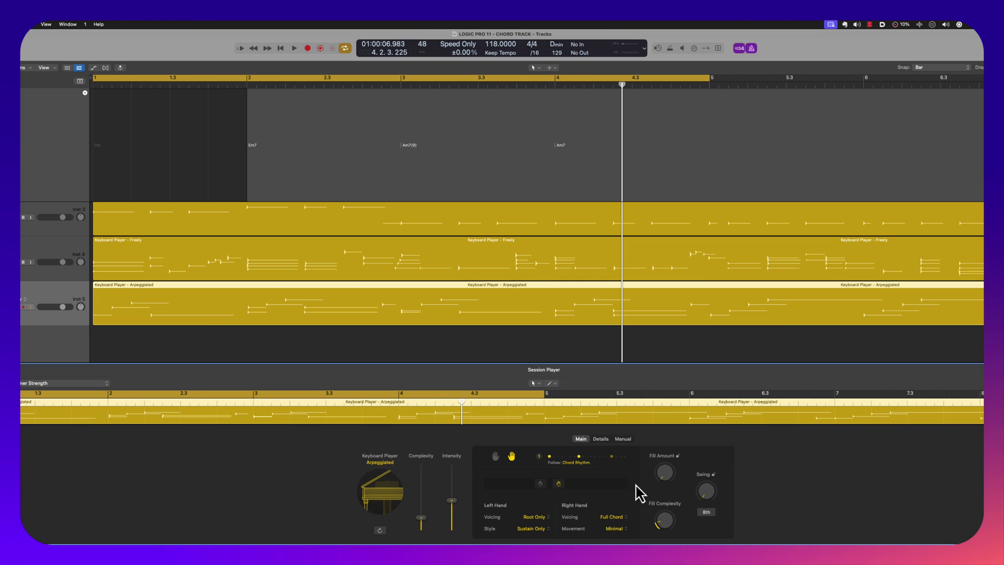
Look over the Manual and Details tabs, then close the Session Player editor with E.
left_click(623, 439)
left_click(600, 440)
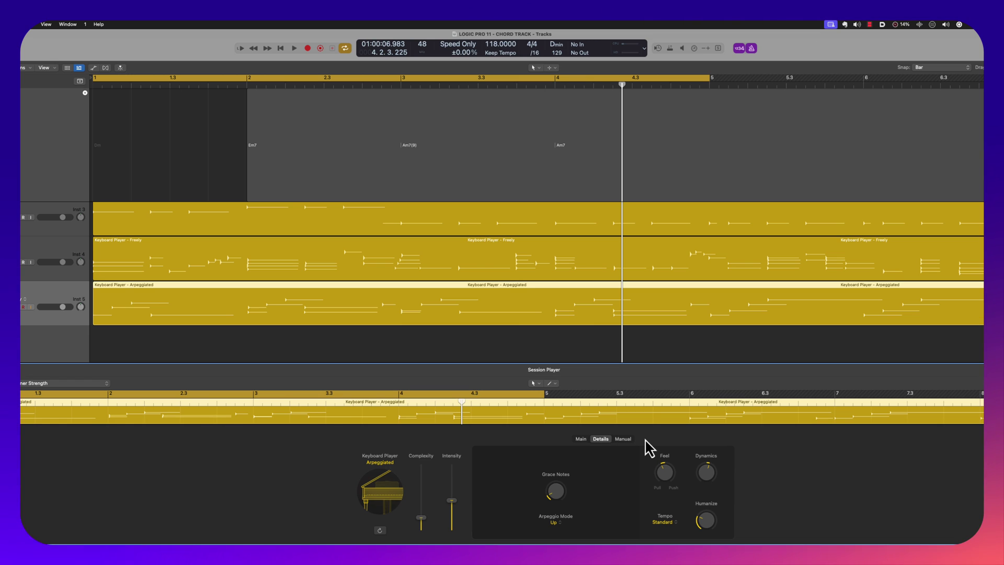
key("e")
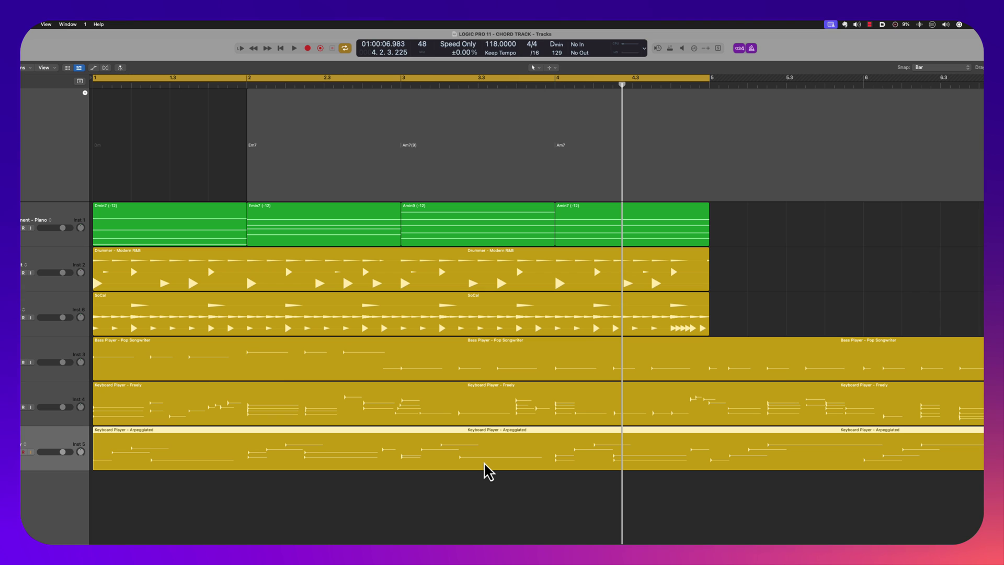
scroll(484, 463, "right", 8)
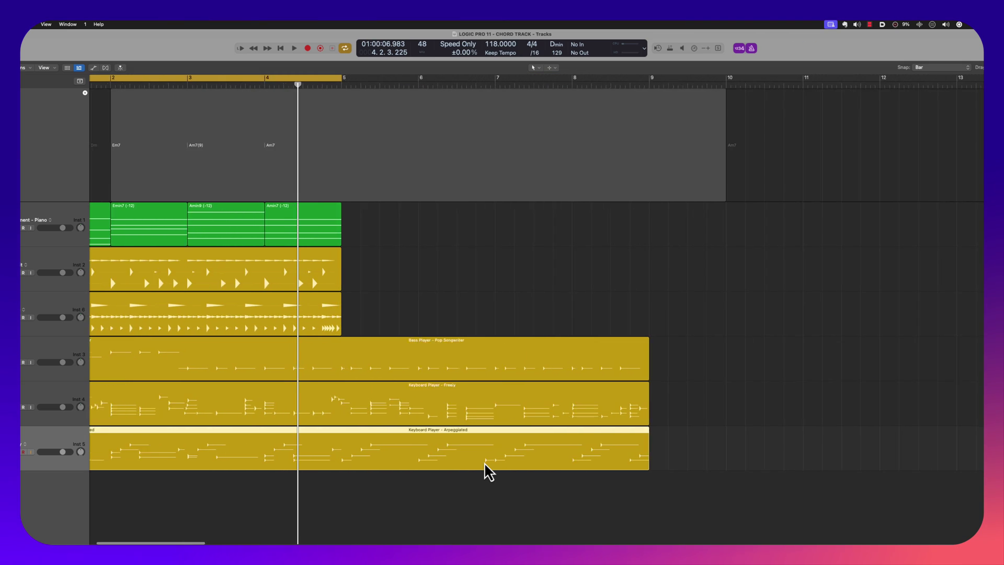
scroll(484, 463, "left", 8)
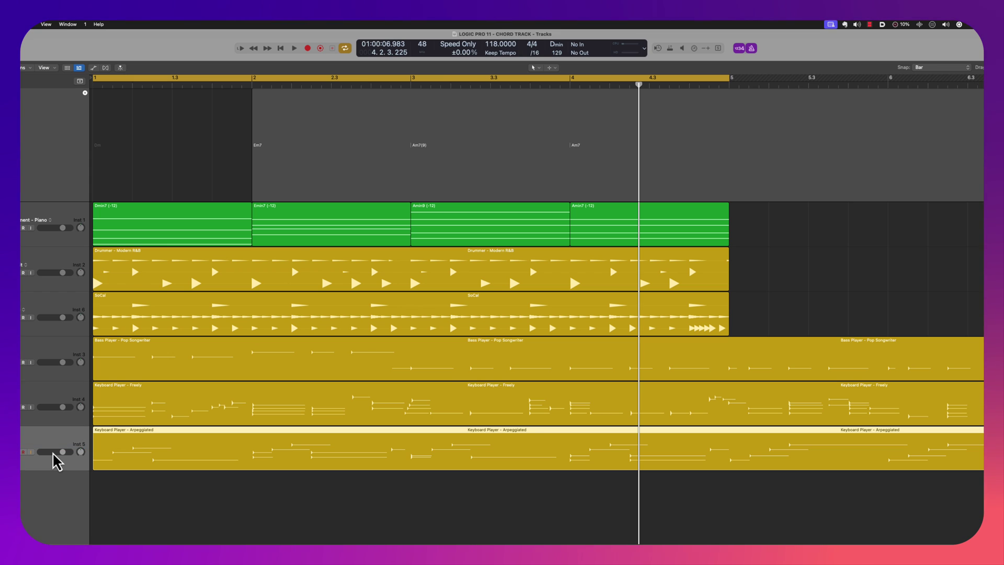
Step through the Piano, Drummer, SoCal and Inst 5 tracks, then play everything from bar 1 to bar 3.
key("Up")
key("Up")
key("Up")
key("Up")
key("Up")
key("Down")
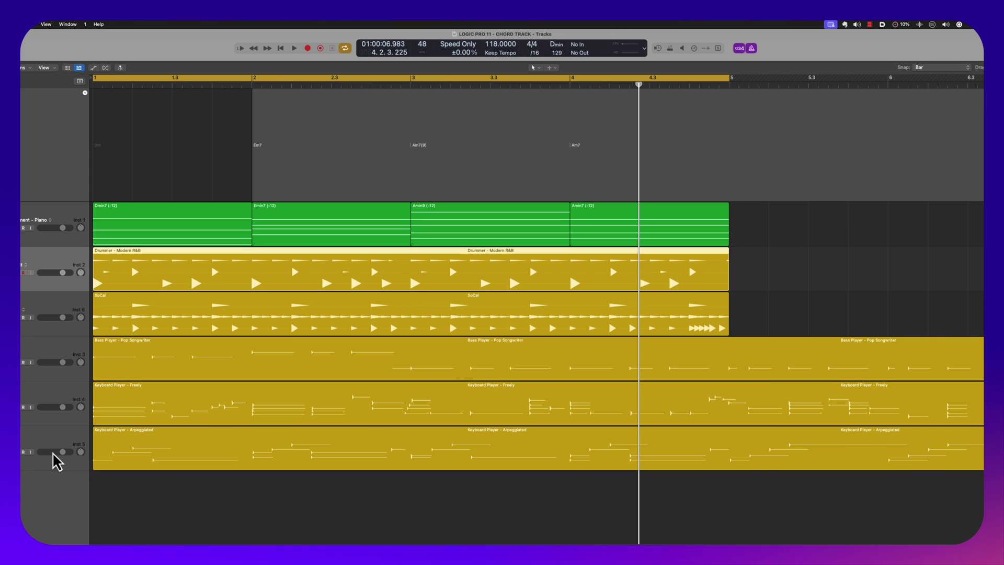
key("Down")
key("Down")
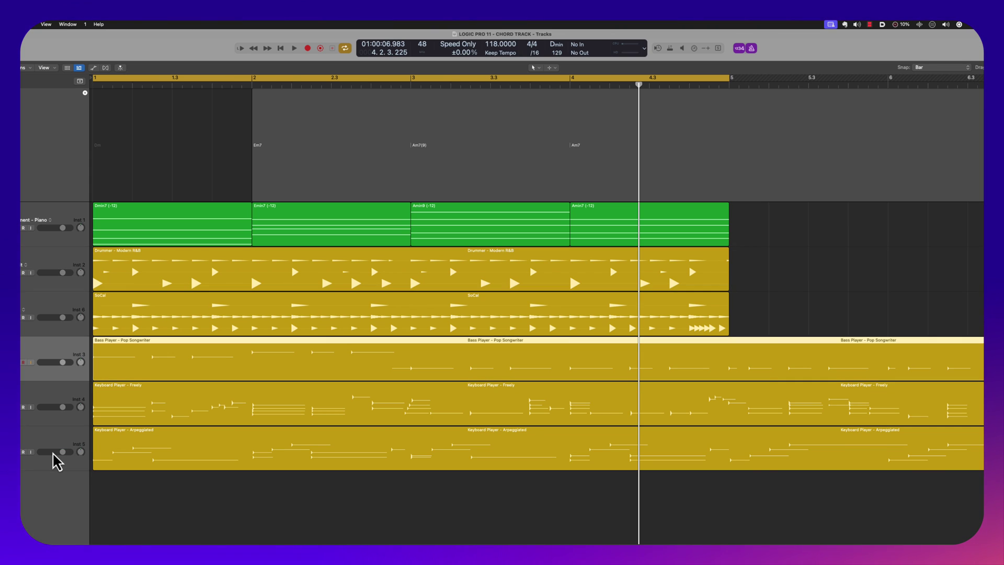
key("Down")
key("Down")
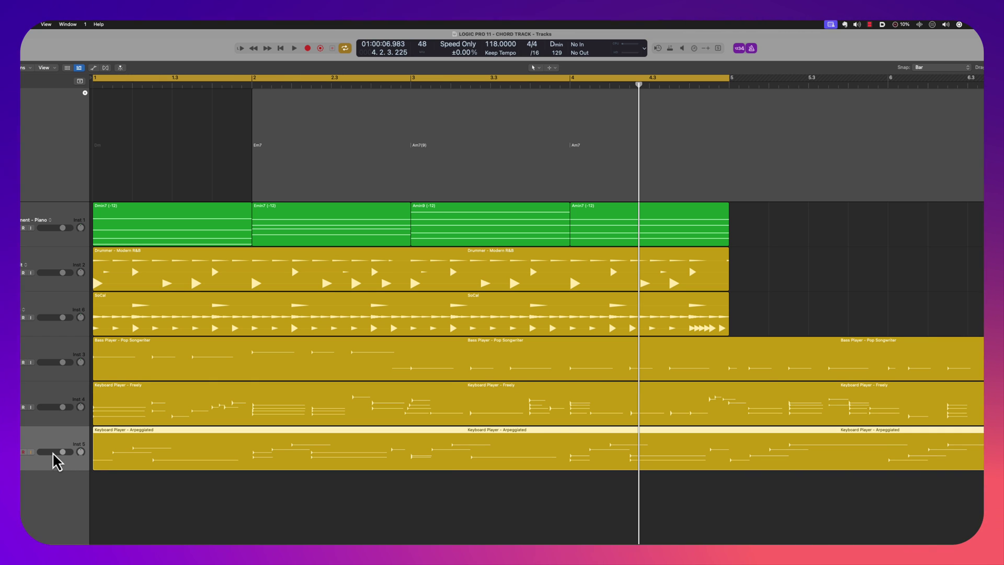
key("space")
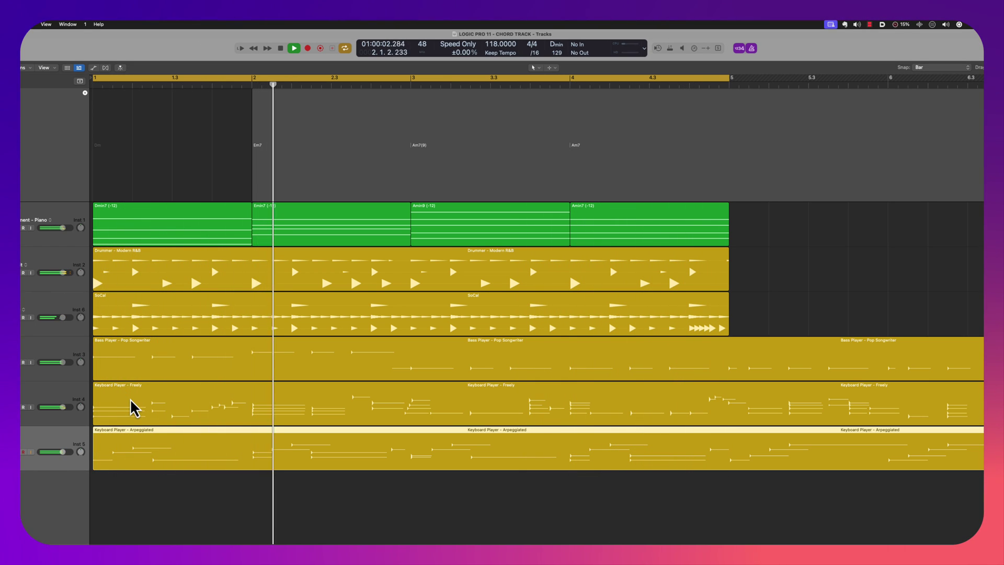
key("space")
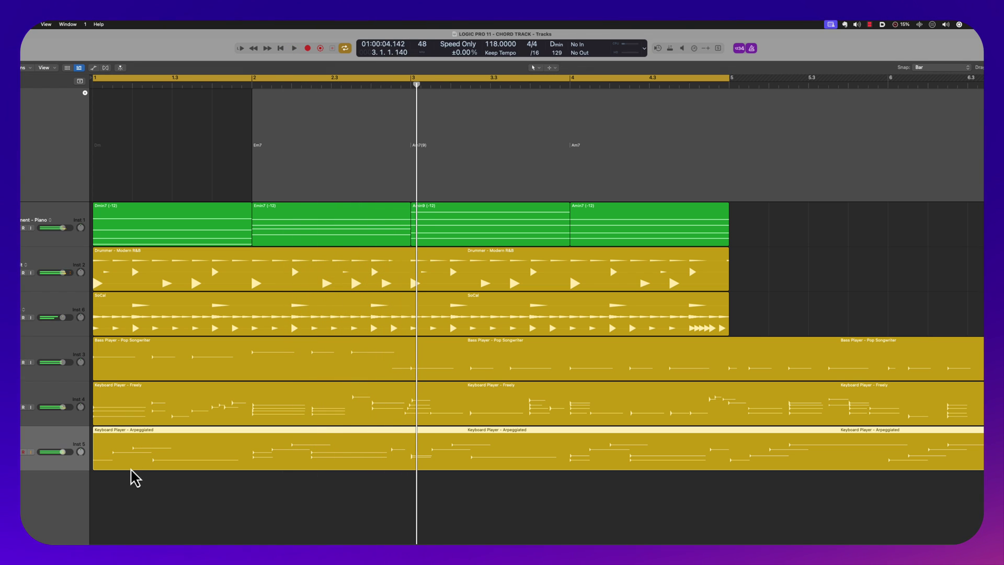